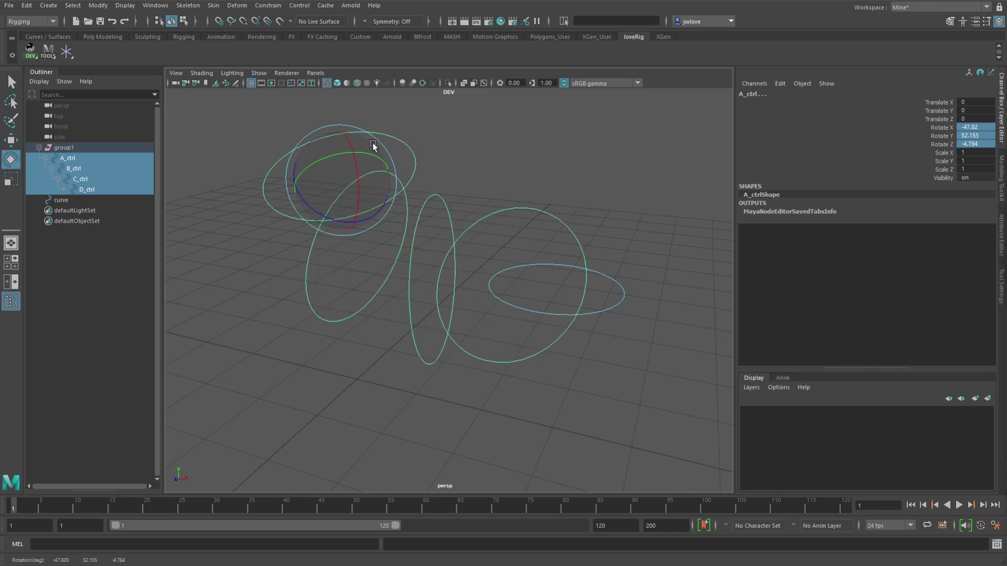
Undo the last rotation of the A, B, C and D controls and select the separate circle curve.
key("ctrl+z")
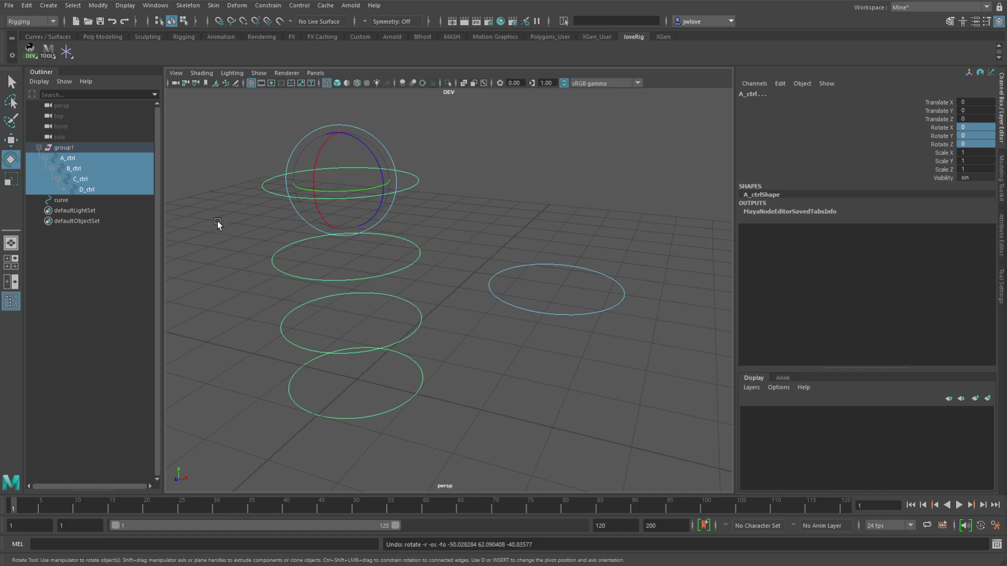
left_click_drag(474, 236, 566, 344)
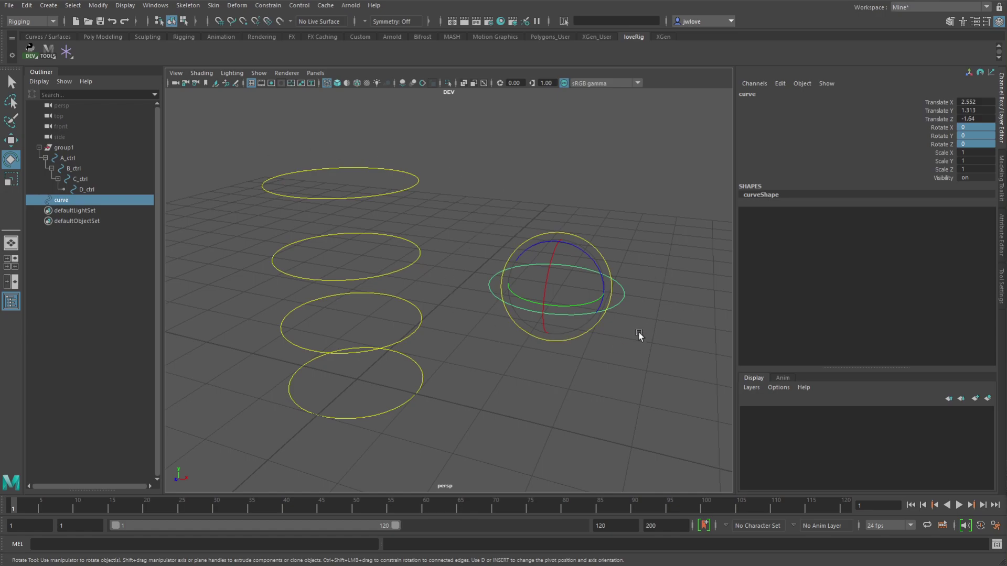
left_click(48, 5)
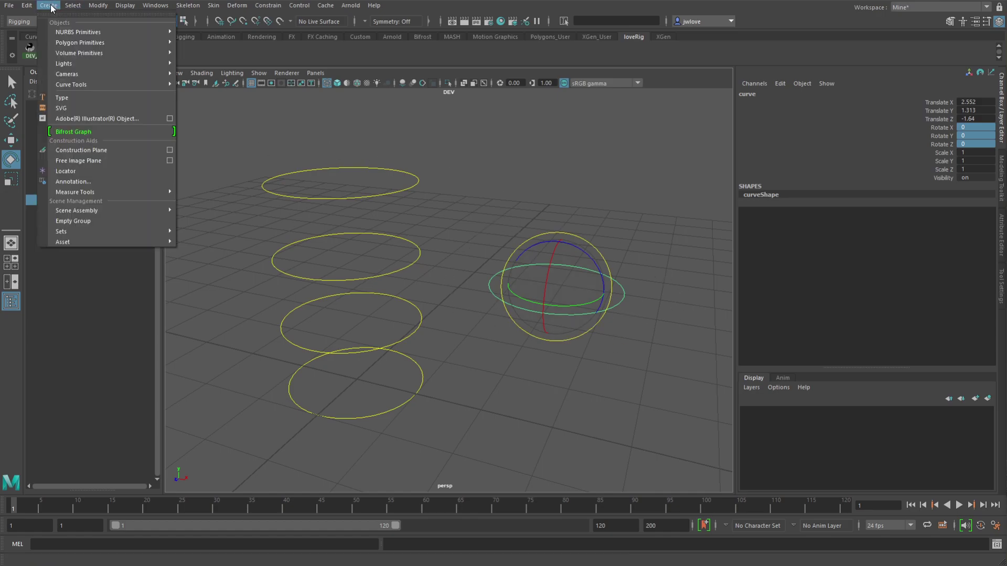
mouse_move(68, 32)
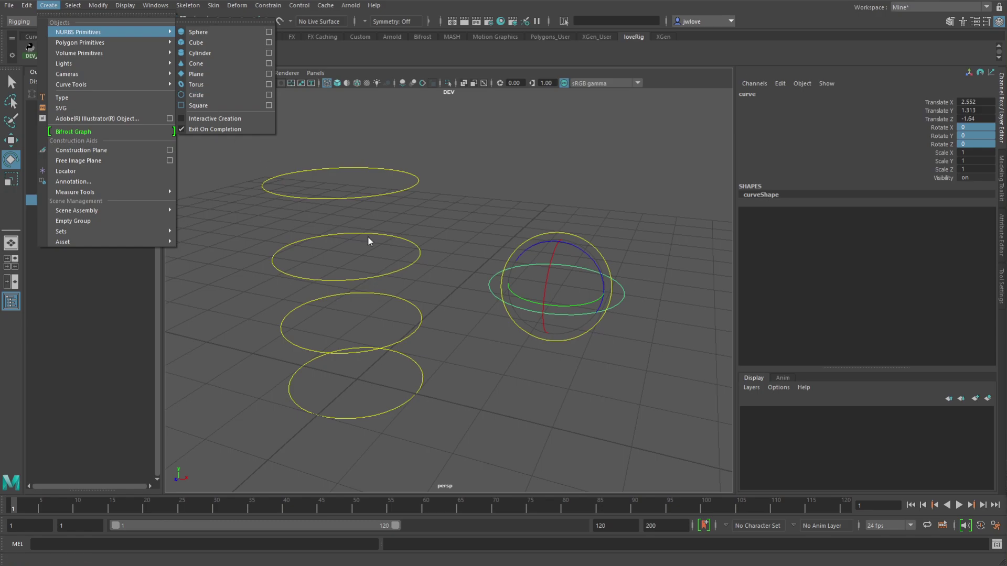
left_click_drag(520, 243, 566, 299)
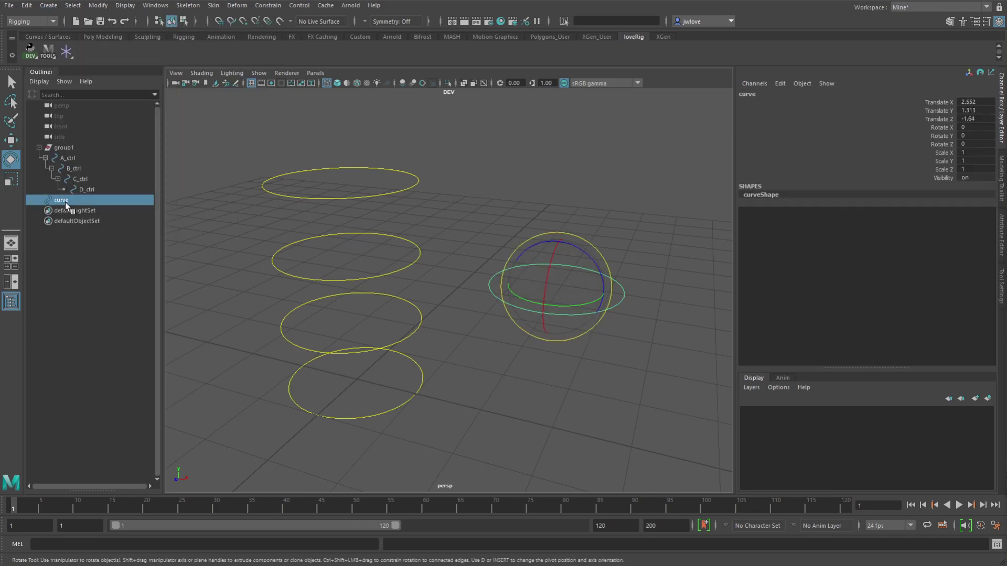
Show shape nodes in the Outliner and select curveShape under the separate curve.
left_click(40, 82)
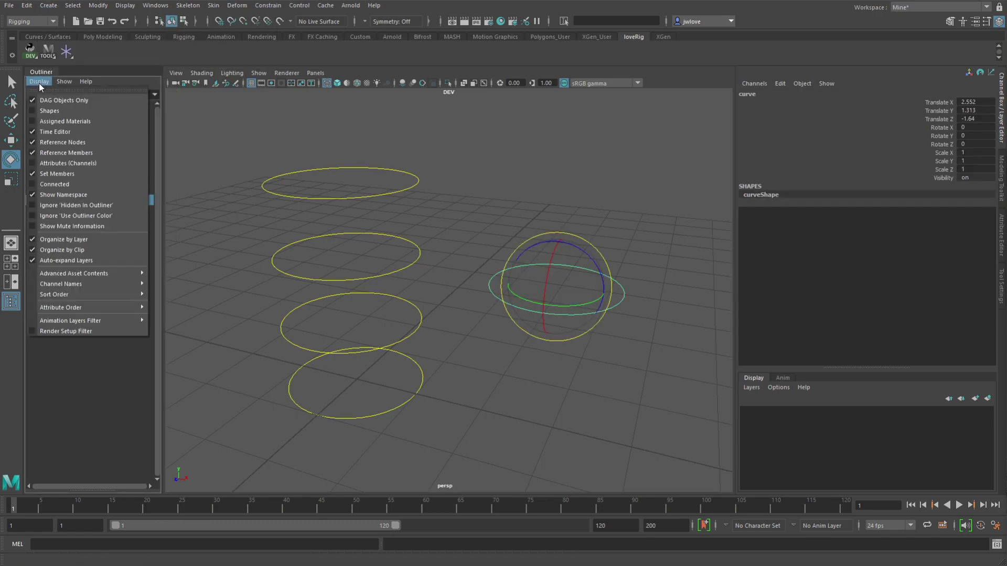
left_click(32, 111)
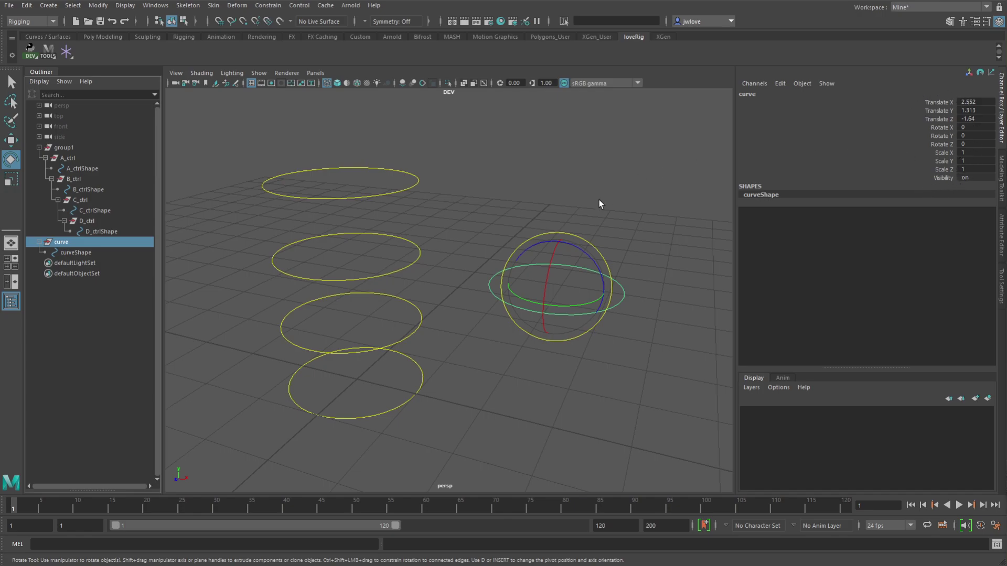
left_click(83, 253)
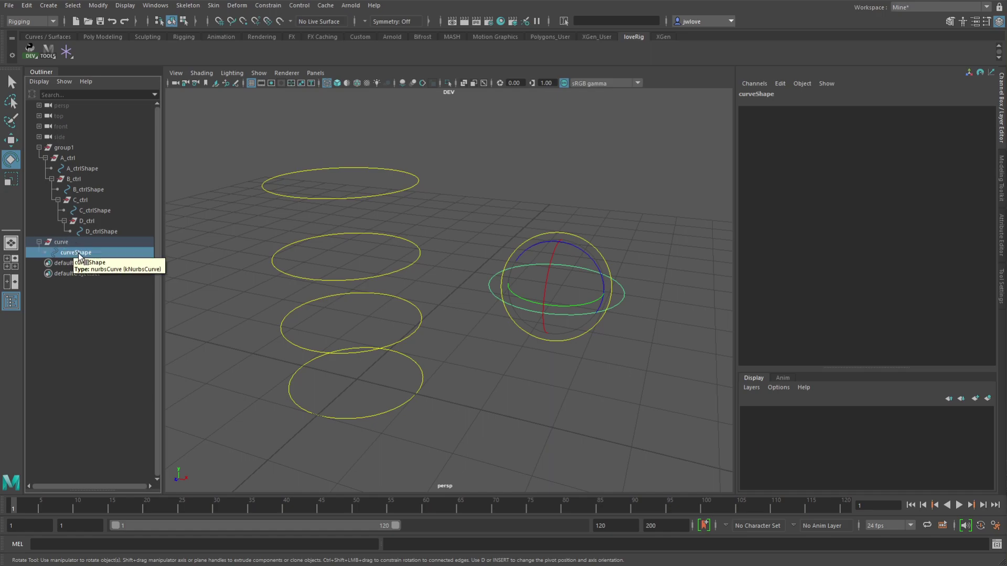
Select D_ctrl in the viewport and pick-walk up the hierarchy to A_ctrl.
left_click_drag(450, 371, 395, 399)
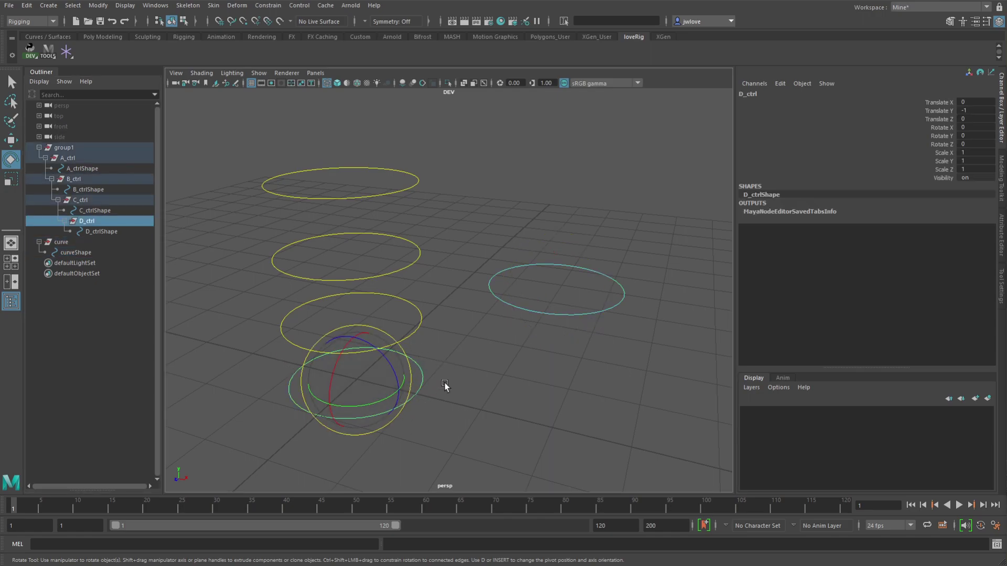
key("Up")
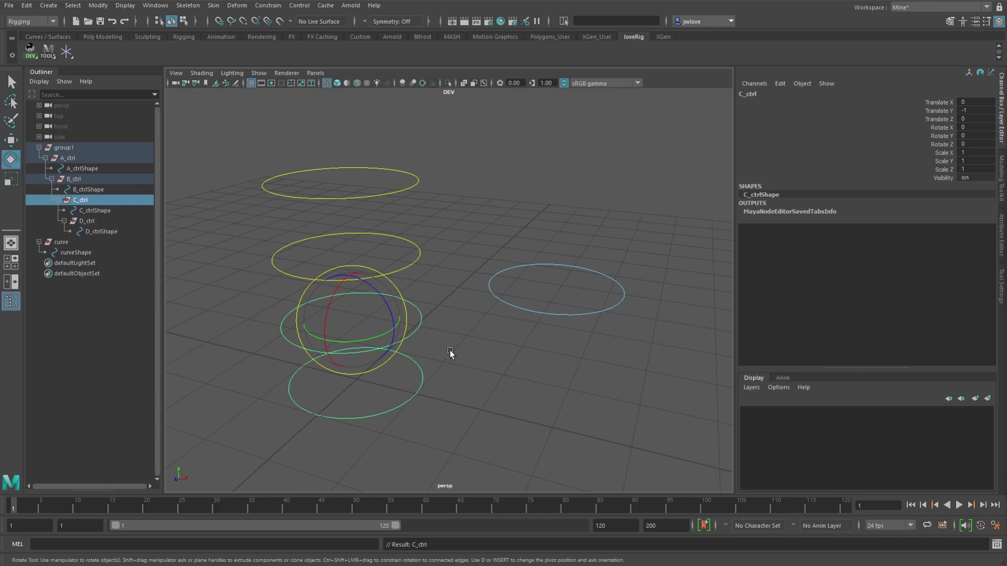
key("Up")
key("Up")
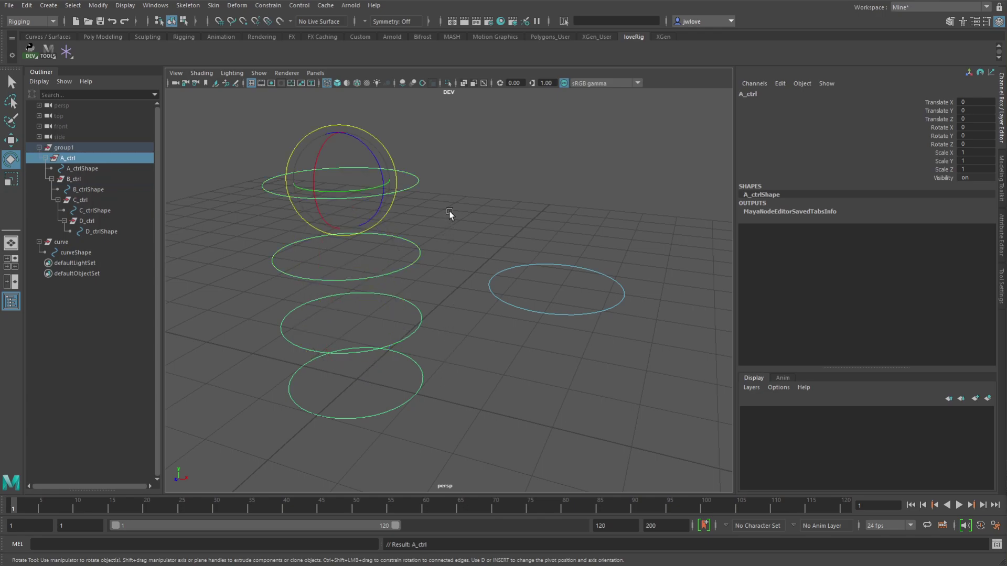
Pick-walk from A_ctrl back down to D_ctrl, passing through each control's shape node and across to its sibling control.
key("Down")
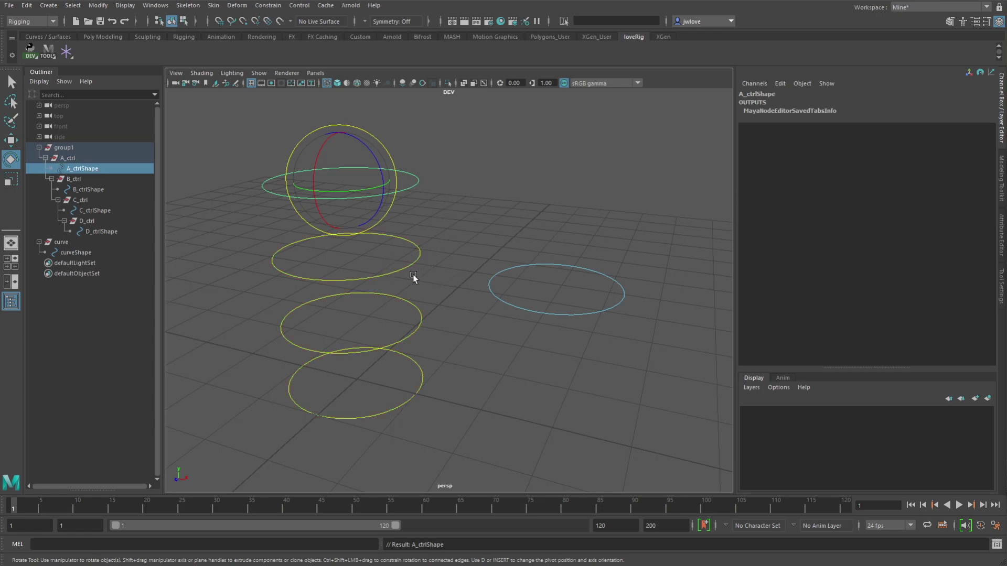
key("Right")
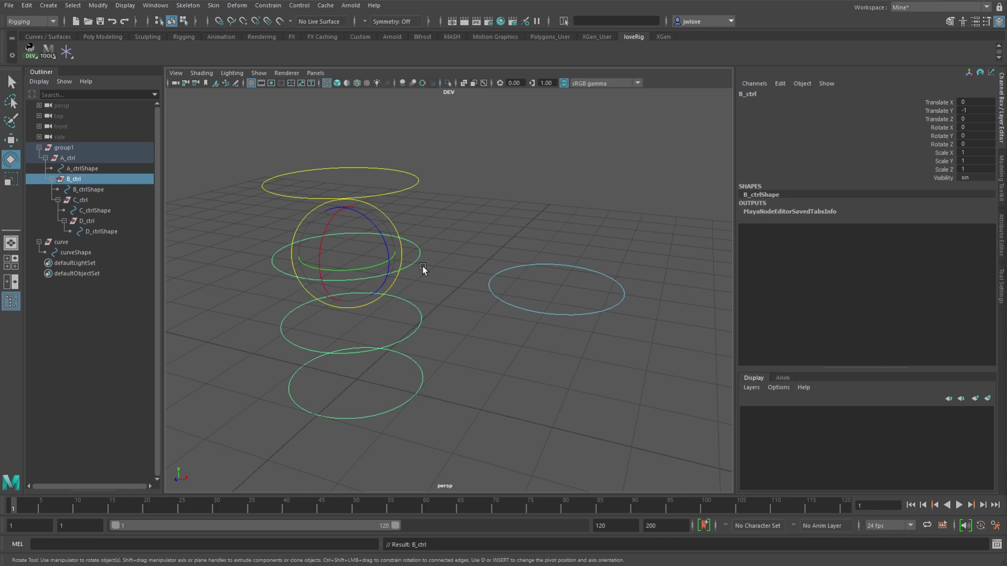
key("Down")
key("Right")
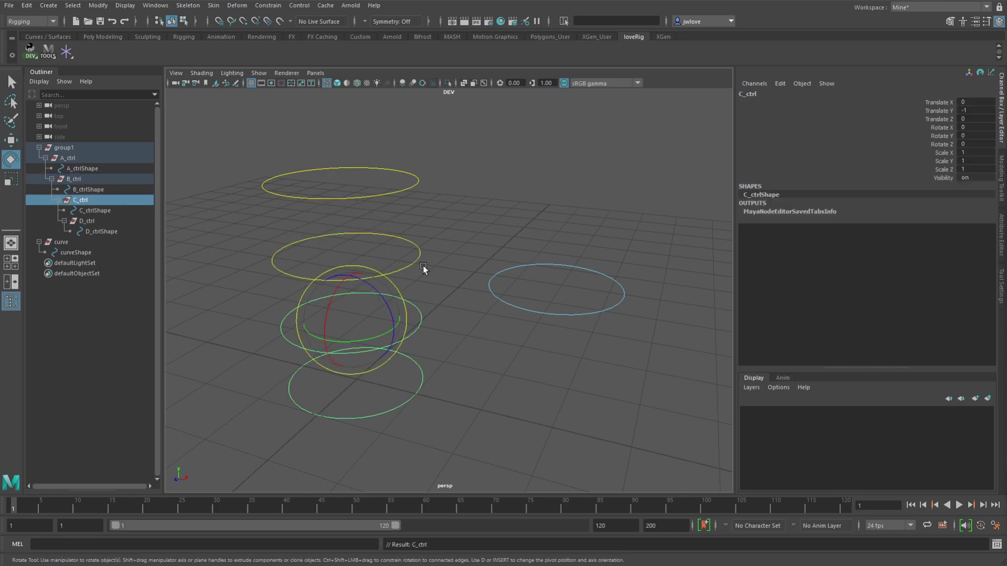
key("Down")
key("Right")
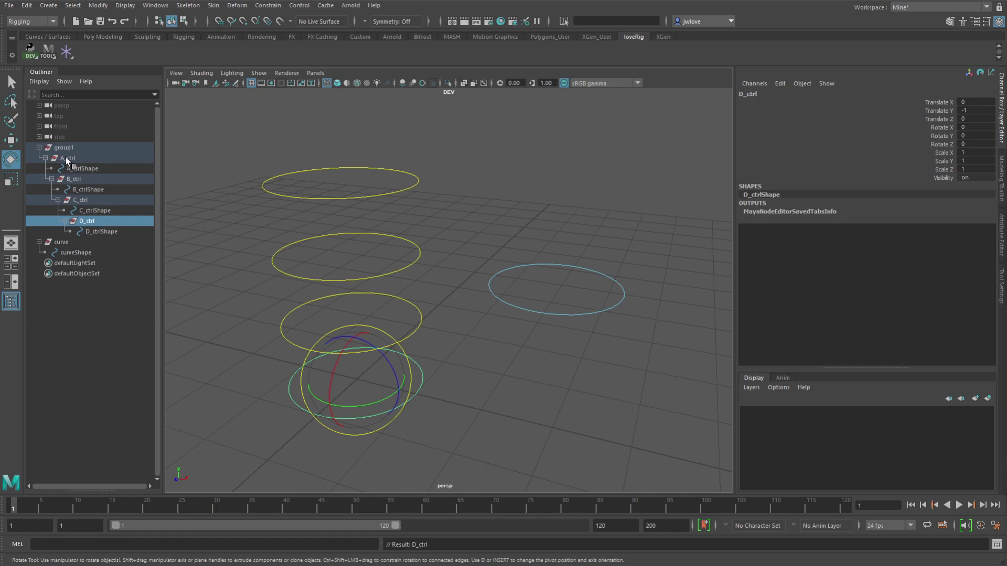
Compare the node order by selecting A_ctrlShape, B_ctrl and the separate curve in turn.
left_click(77, 168)
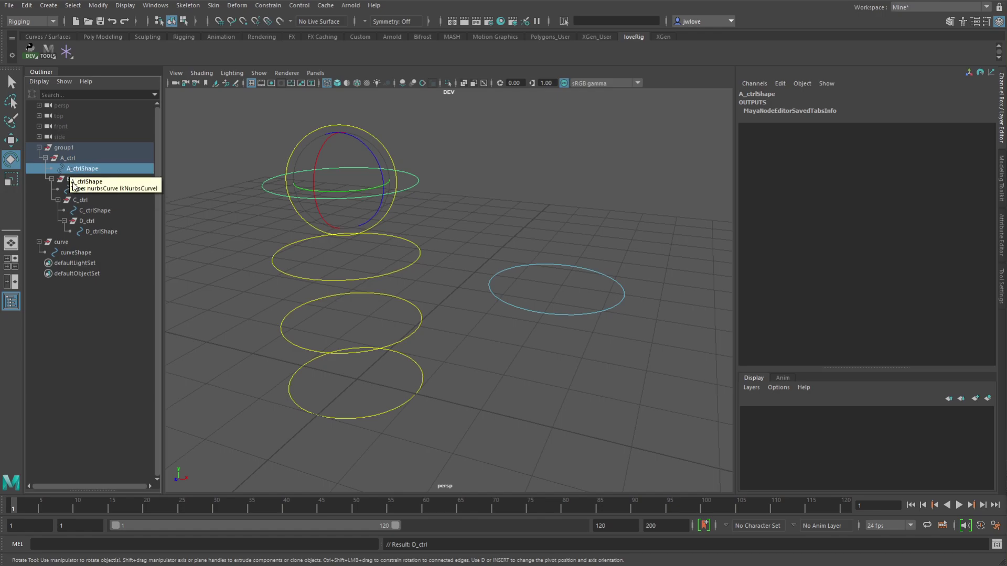
left_click(75, 178)
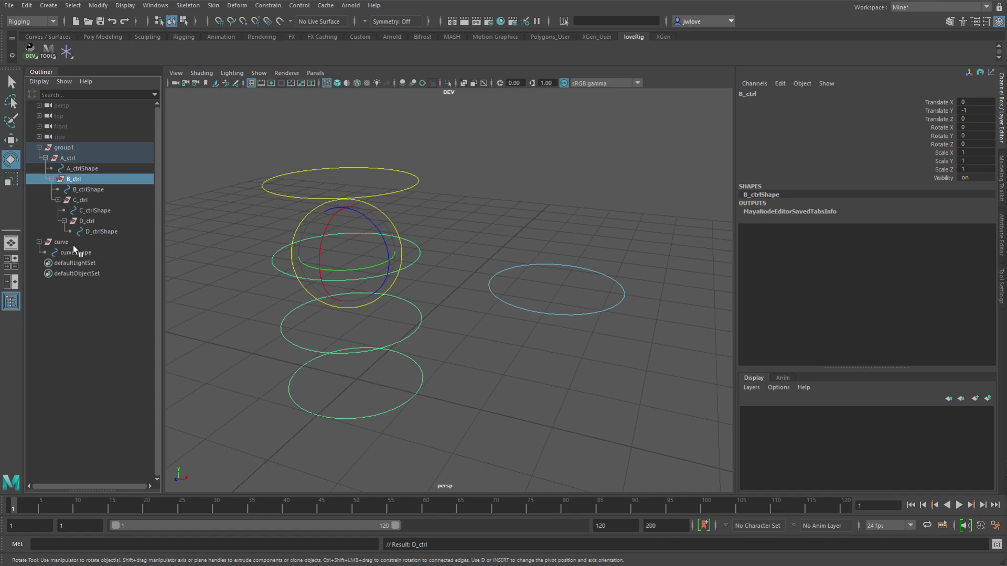
left_click_drag(617, 286, 637, 310)
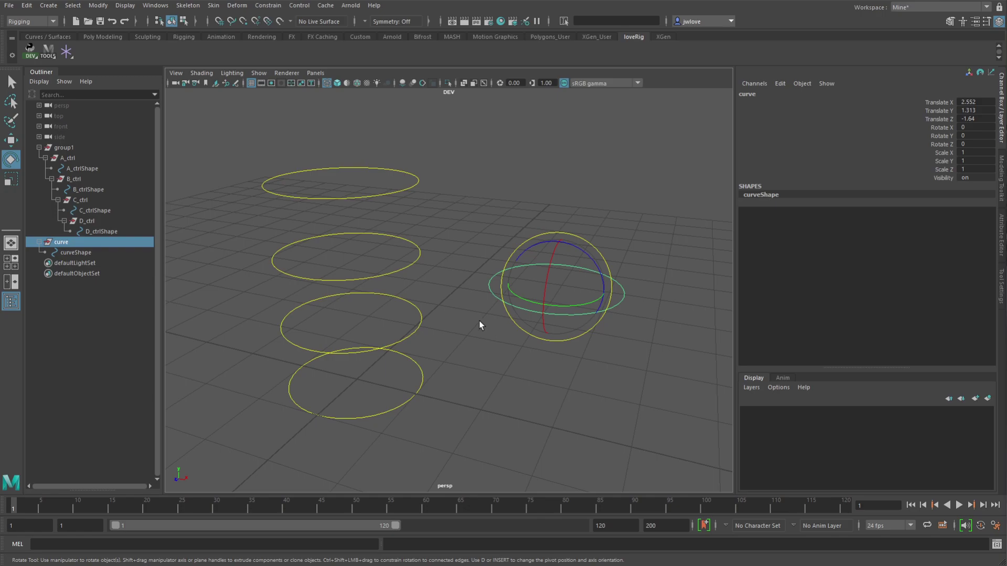
Try to move B_ctrl above A_ctrlShape in the Outliner, undo the reparenting and re-expand B_ctrl.
left_click(74, 178)
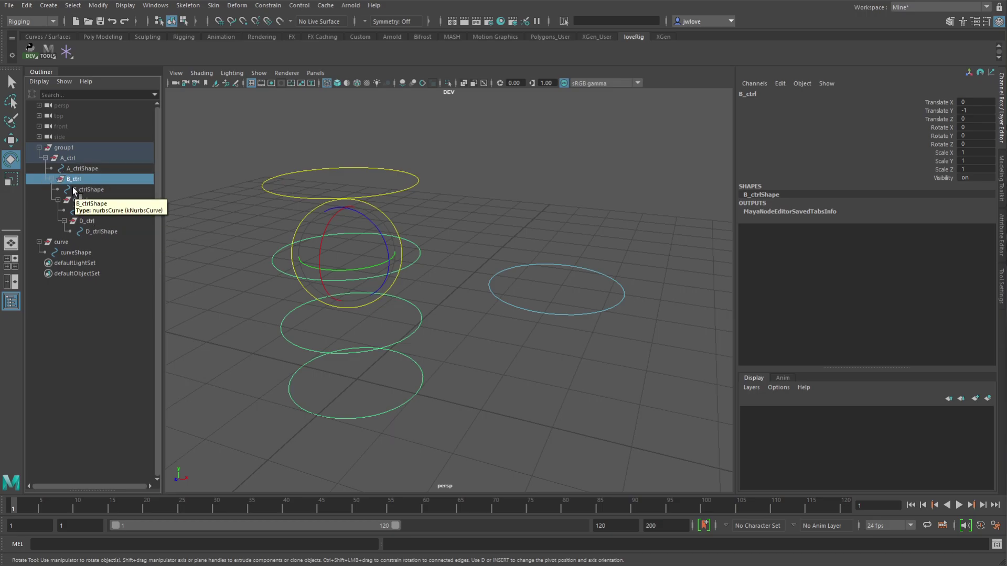
mouse_move(77, 182)
middle_mouse_down()
mouse_move(67, 167)
mouse_move(78, 165)
middle_mouse_up()
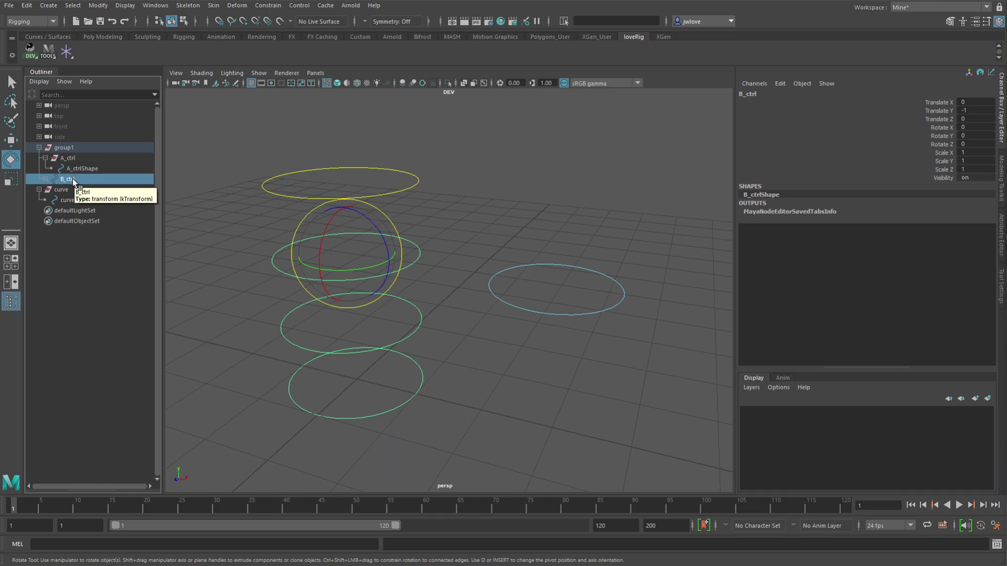
key("ctrl+z")
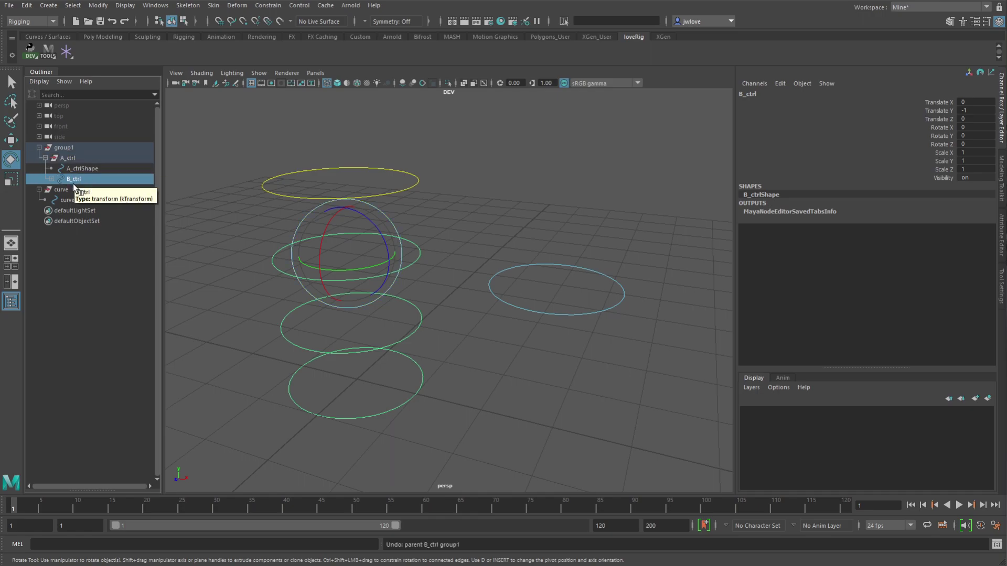
left_click(52, 179)
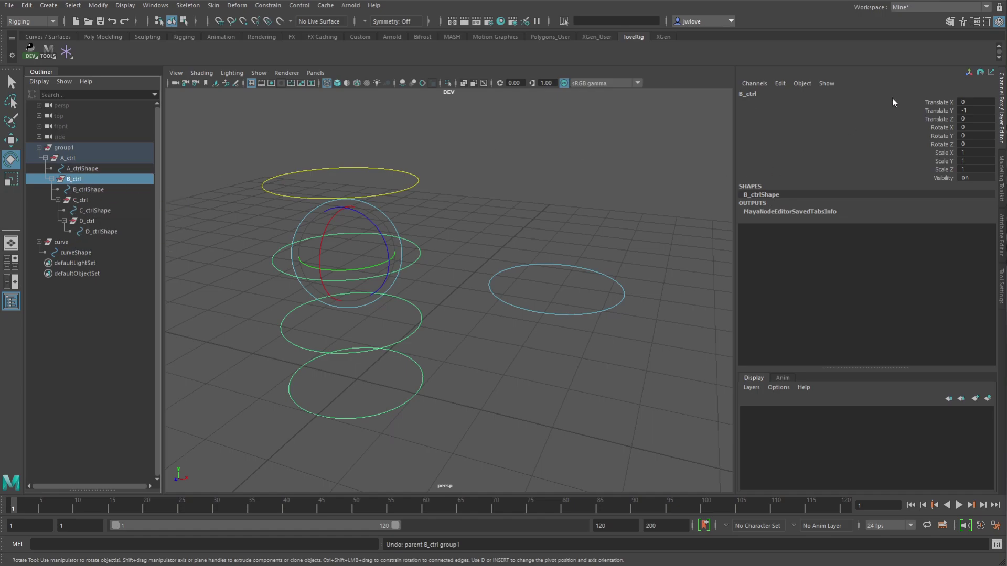
Bring up the Script Editor and examine the mc.reorder(shp, back=True) line of the Python script.
left_click_drag(1006, 1, 1006, 1)
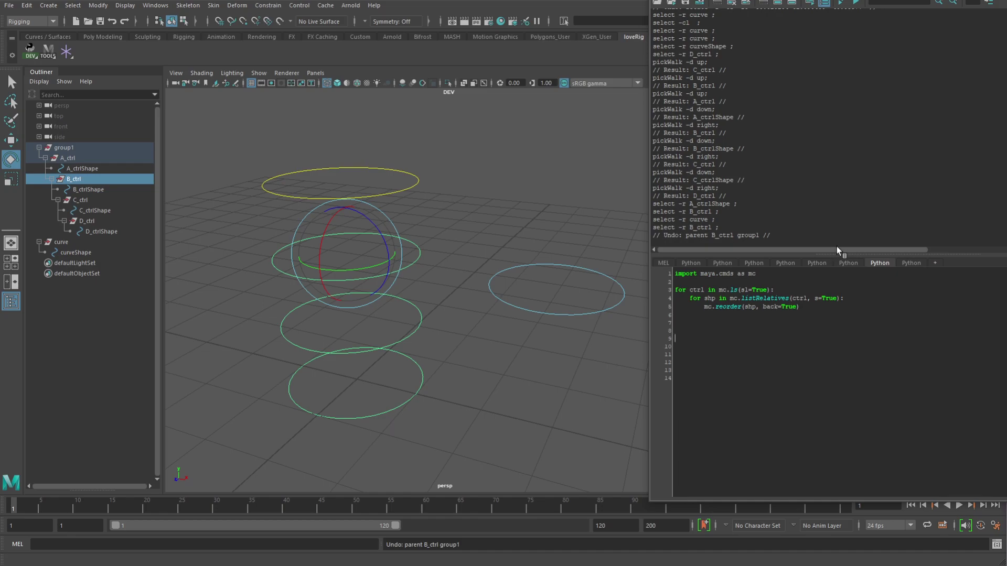
left_click_drag(800, 307, 706, 309)
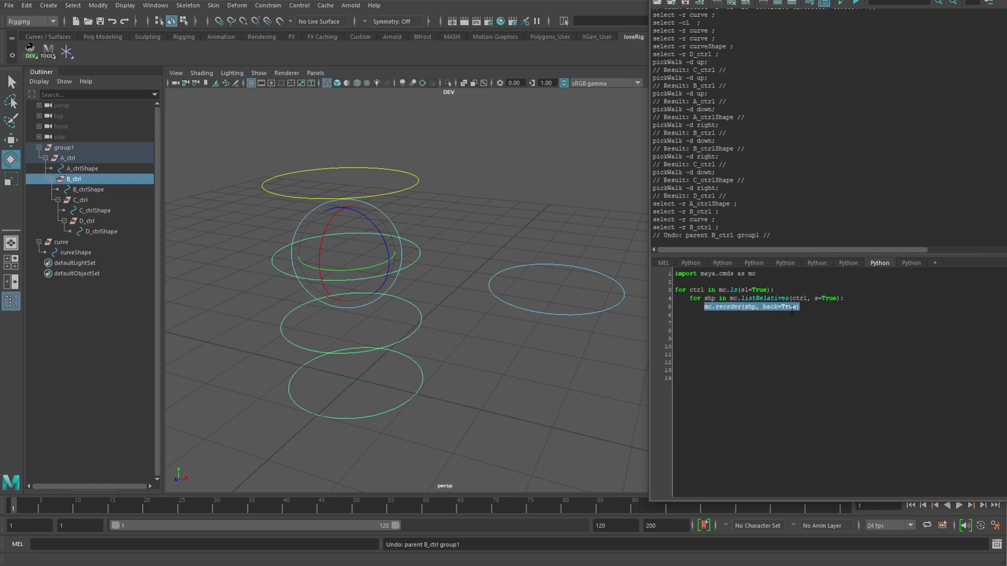
left_click(809, 308)
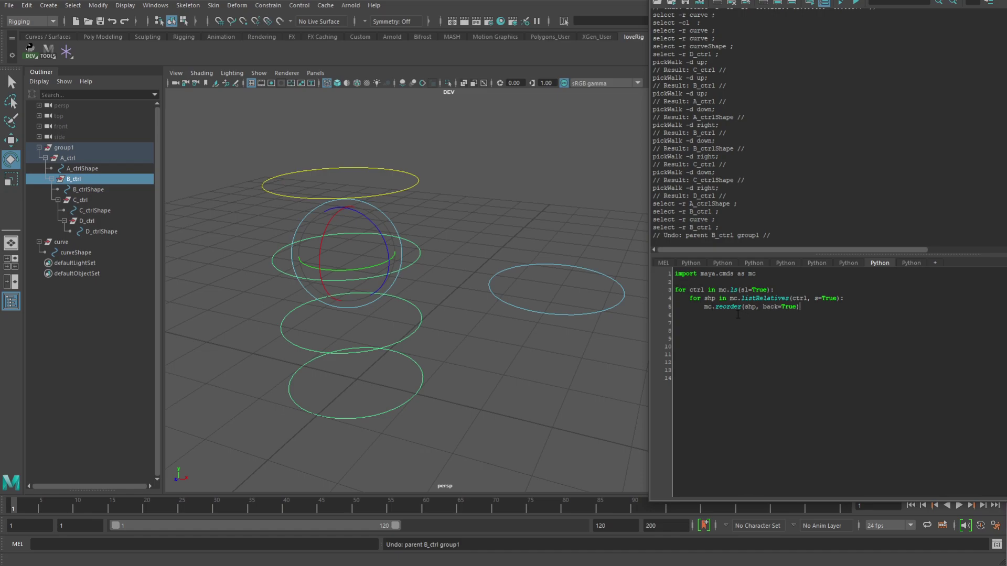
Select all four controls and review the script's mc.ls(sl=True) loop and the listRelatives loop with its s=True flag.
left_click_drag(213, 139, 316, 433)
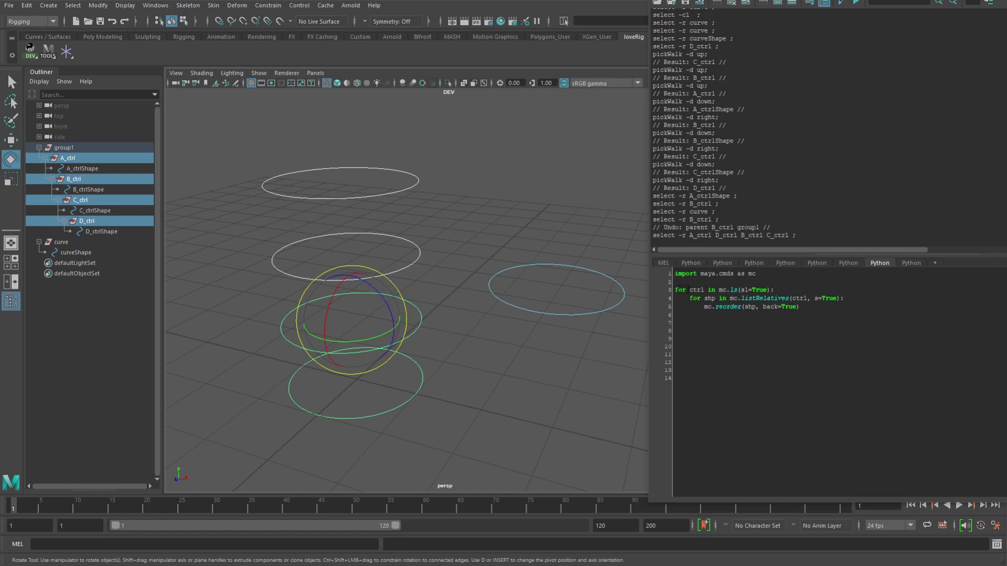
double_click(697, 290)
left_click_drag(719, 289, 772, 289)
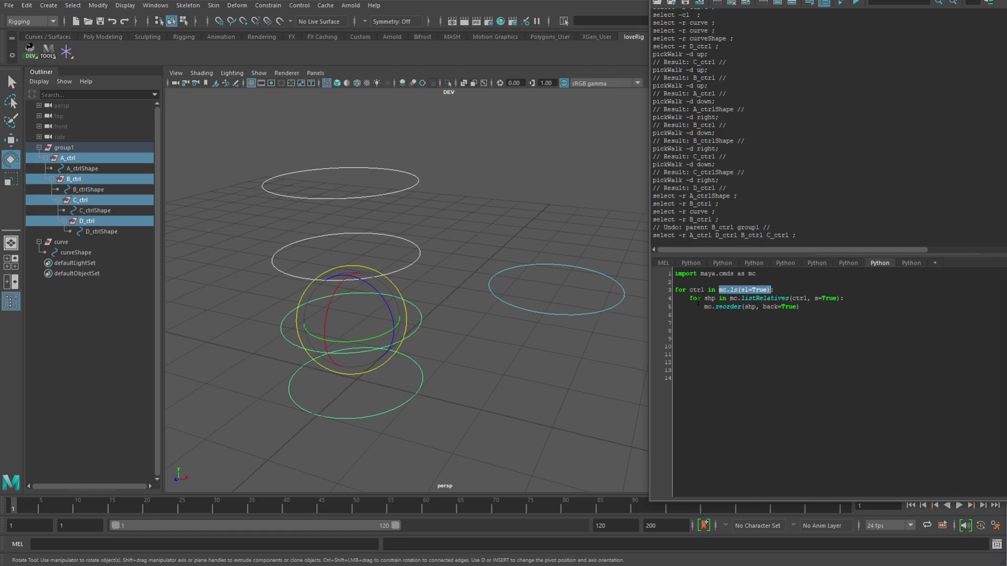
left_click_drag(689, 298, 841, 298)
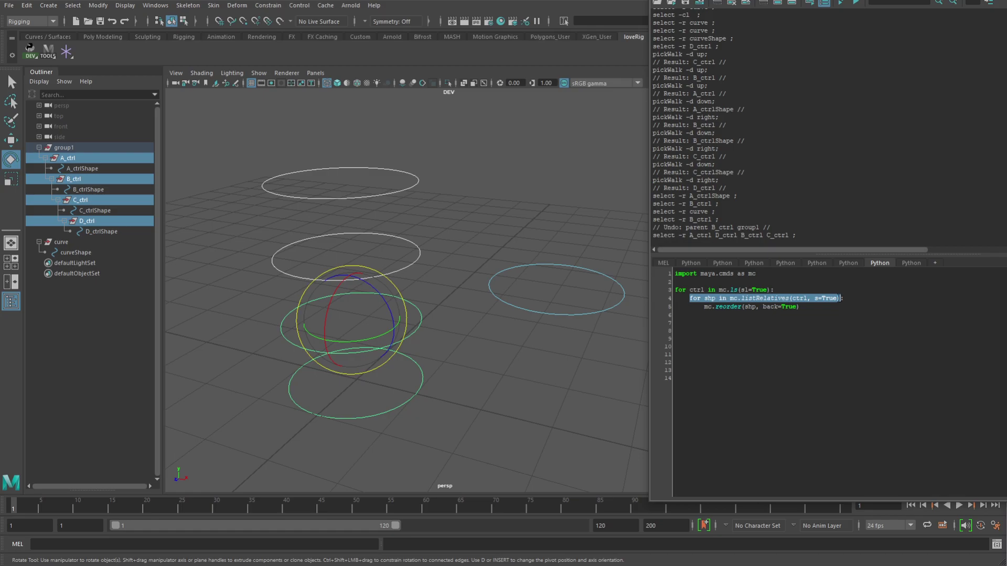
left_click(803, 298)
left_click_drag(815, 298, 839, 299)
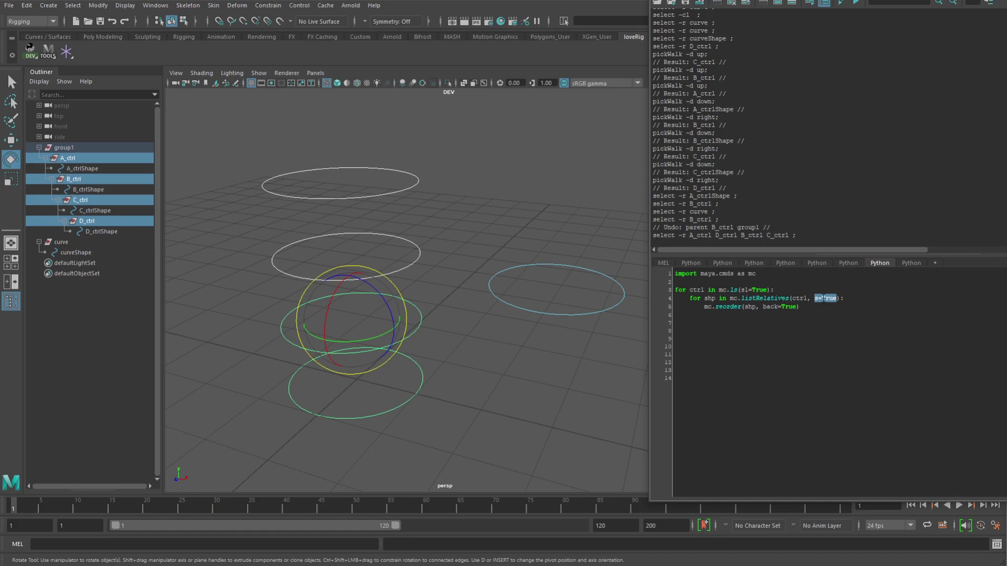
Select A_ctrl and its A_ctrlShape, and review the listRelatives loop and the reorder call with its back=True flag.
left_click(72, 159)
left_click(71, 168)
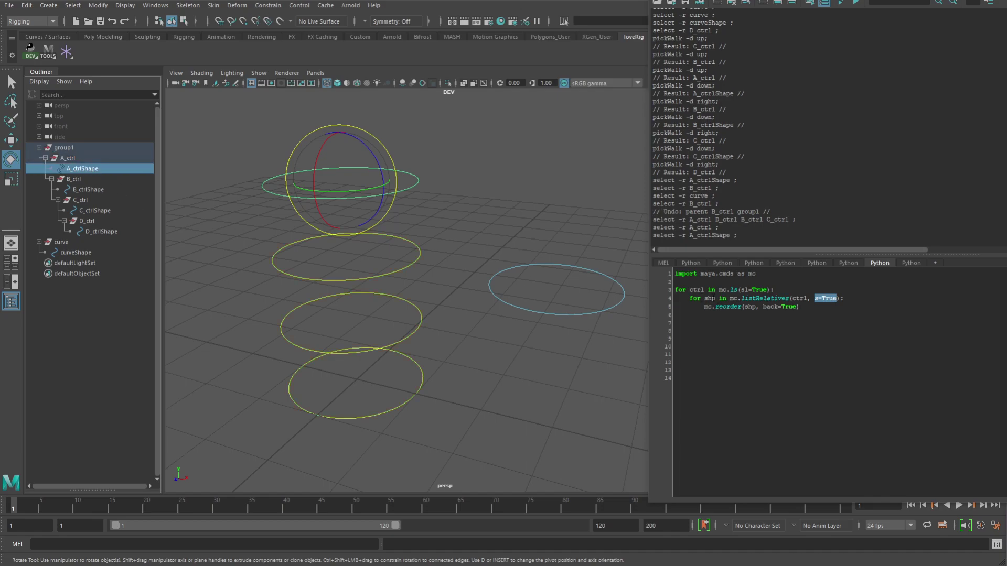
left_click_drag(690, 298, 743, 298)
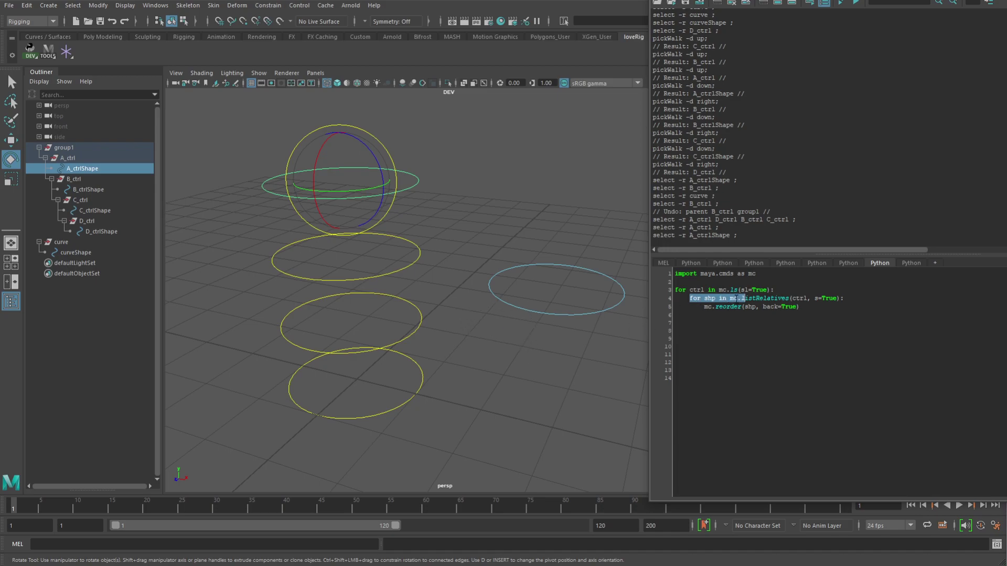
left_click_drag(802, 307, 704, 307)
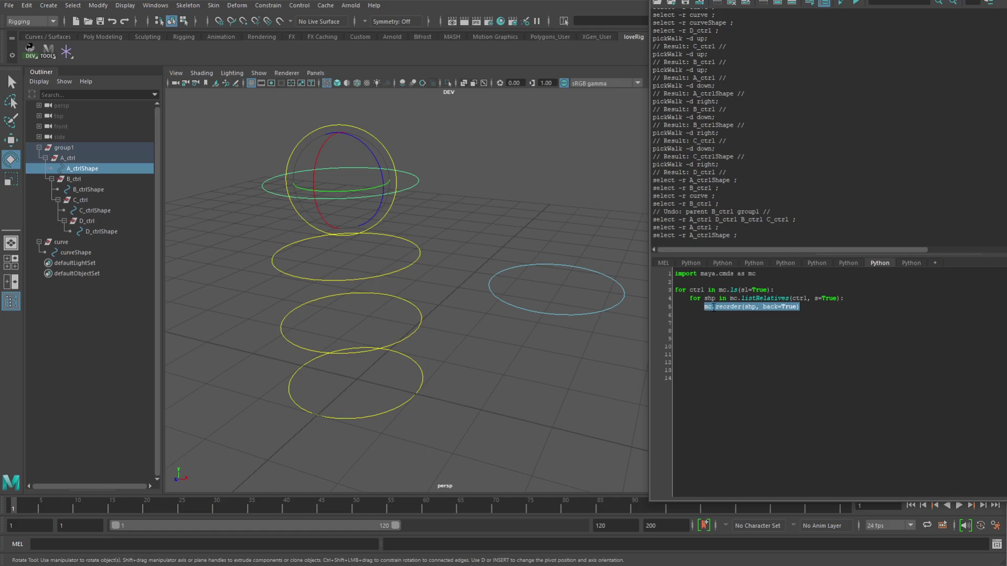
left_click(763, 307)
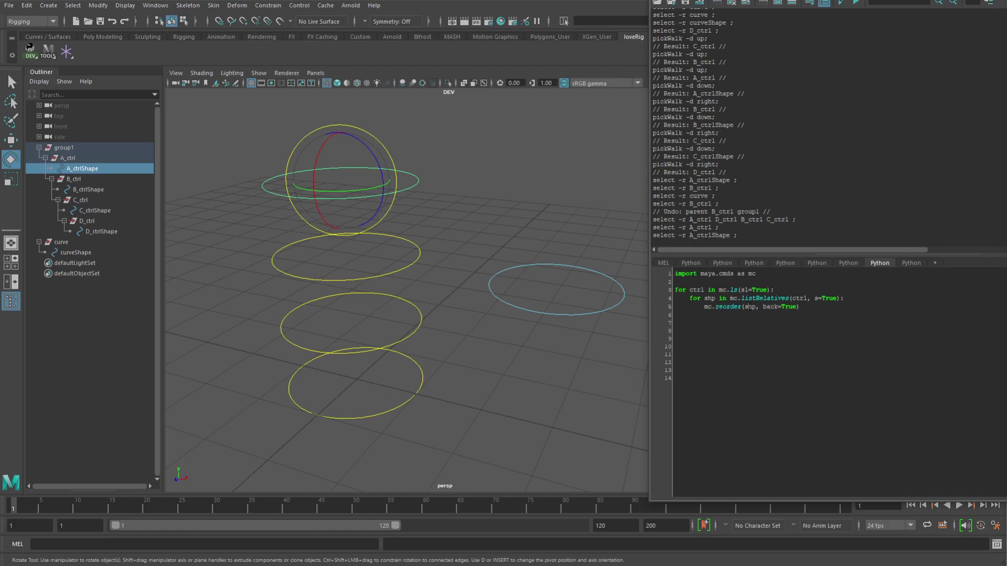
left_click_drag(763, 307, 786, 308)
Try to run the whole shape-reordering script with A_ctrlShape selected.
left_click_drag(810, 307, 677, 274)
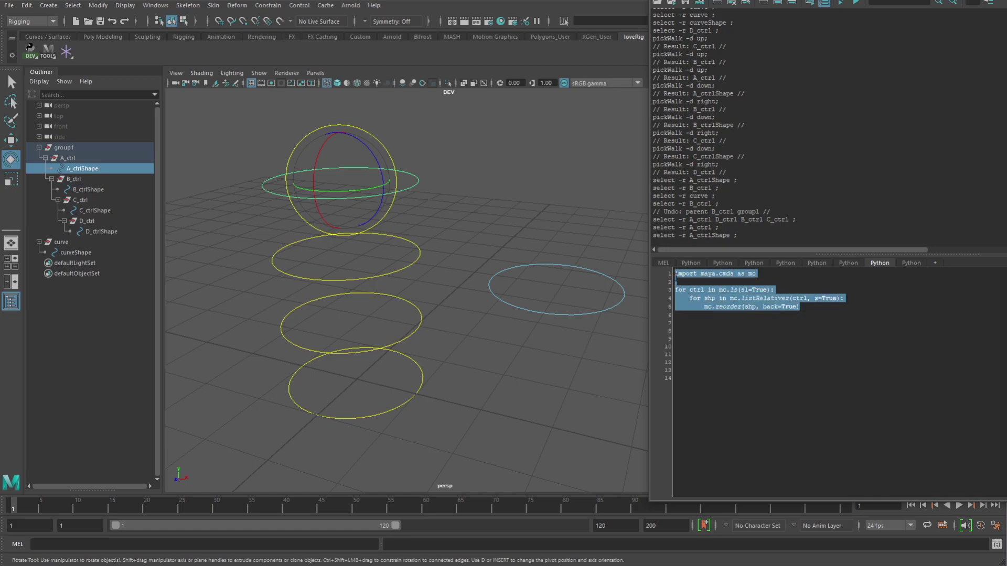
key("ctrl+Return")
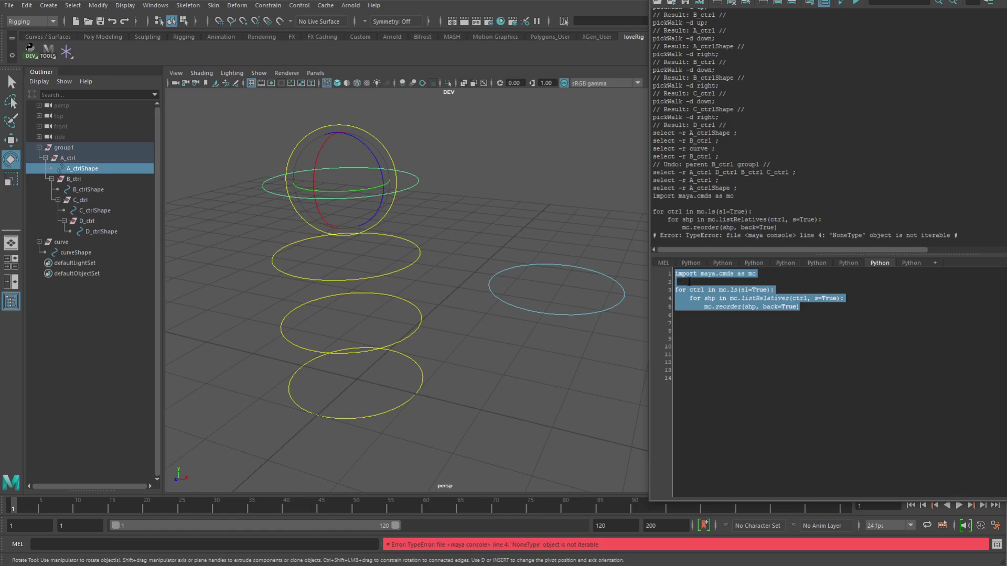
Select A_ctrl, B_ctrl, C_ctrl and D_ctrl and run the shape-reordering script on them.
left_click(265, 190)
left_click_drag(251, 187, 308, 437)
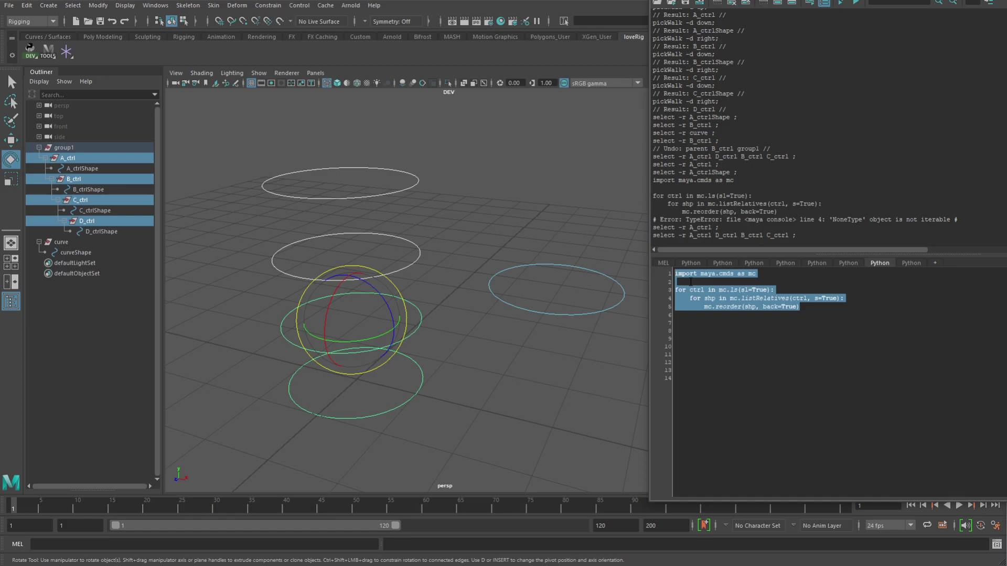
key("ctrl+Return")
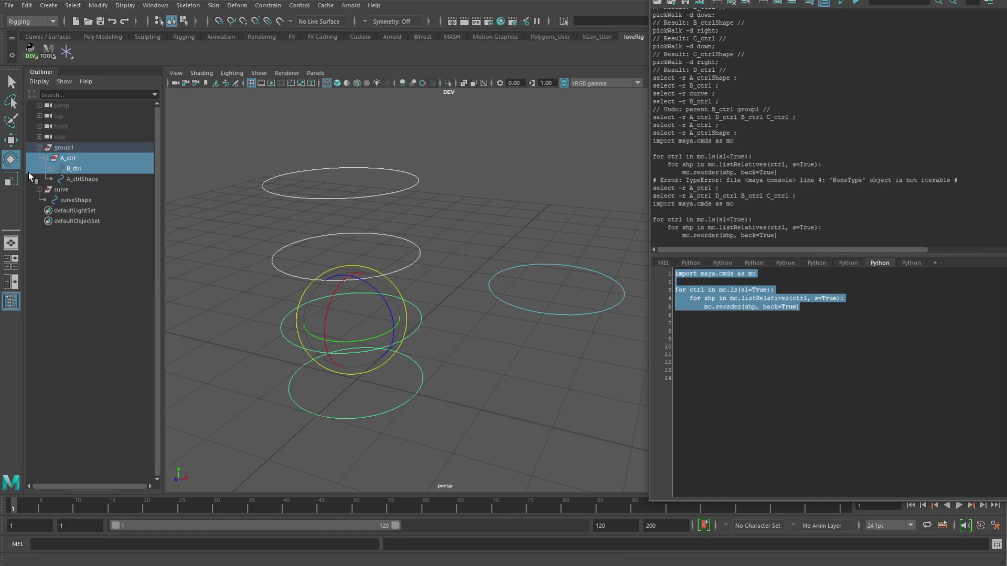
Expand the hierarchy below B_ctrl in the Outliner and examine where each shape node sits relative to its child control.
left_click(52, 168)
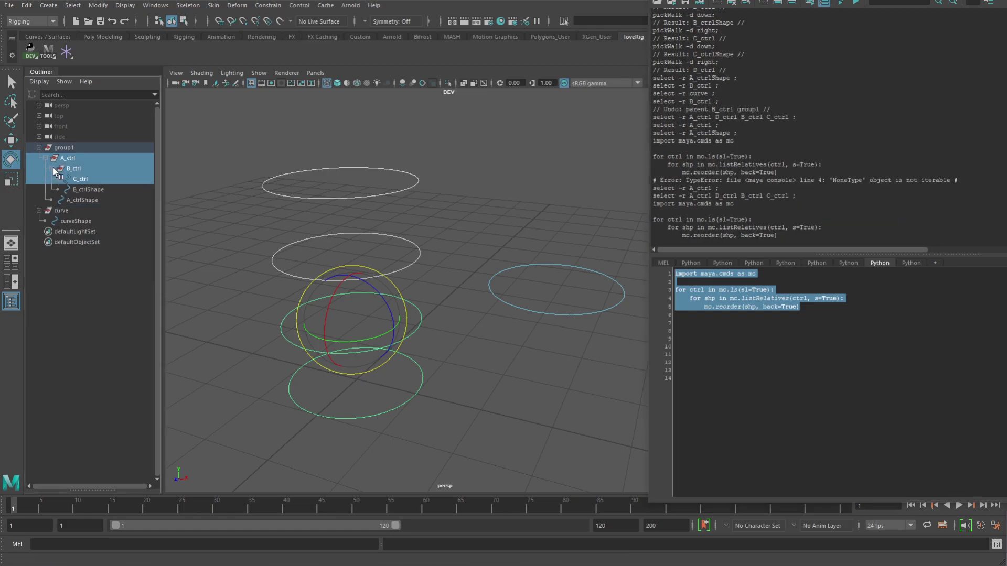
left_click(52, 168)
left_click(52, 169, "shift")
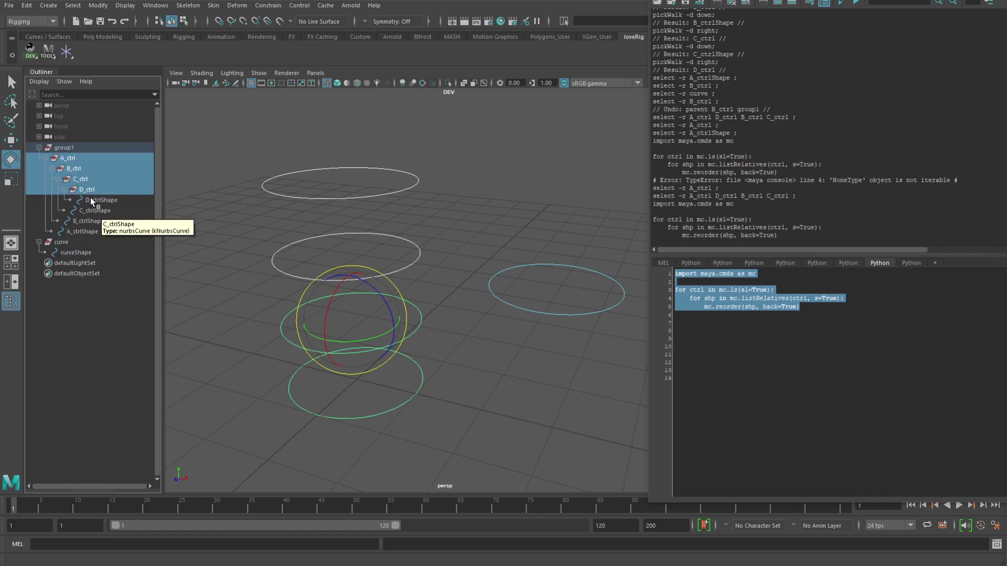
left_click(64, 190)
left_click(228, 197)
left_click(96, 179)
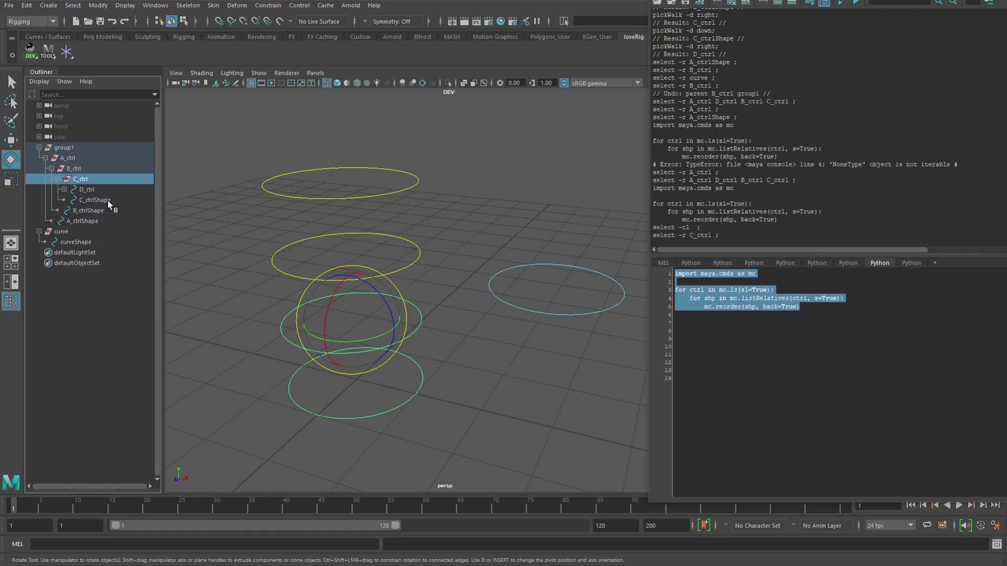
Select D_ctrl in the viewport and pick-walk up the chain to A_ctrl.
left_click_drag(261, 364, 313, 421)
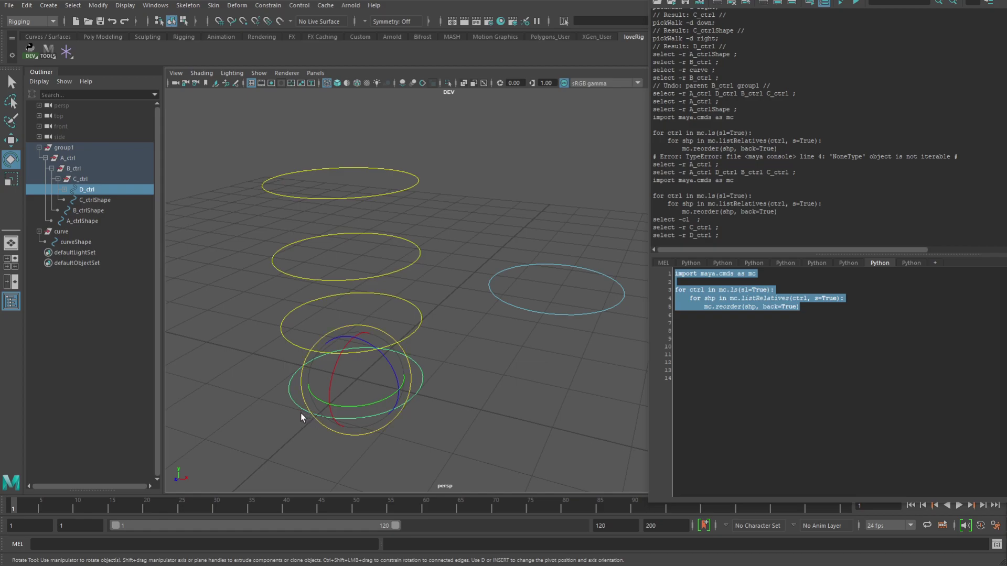
key("Up")
key("Up")
key("Up")
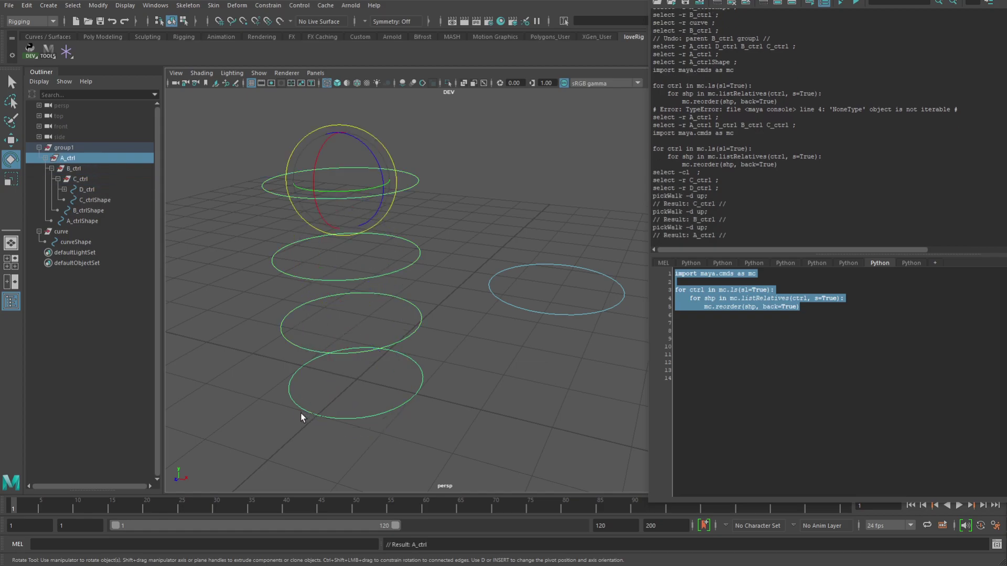
Pick-walk from A_ctrl down to D_ctrl and back up to A_ctrl to test the reordered hierarchy.
key("Down")
key("Down")
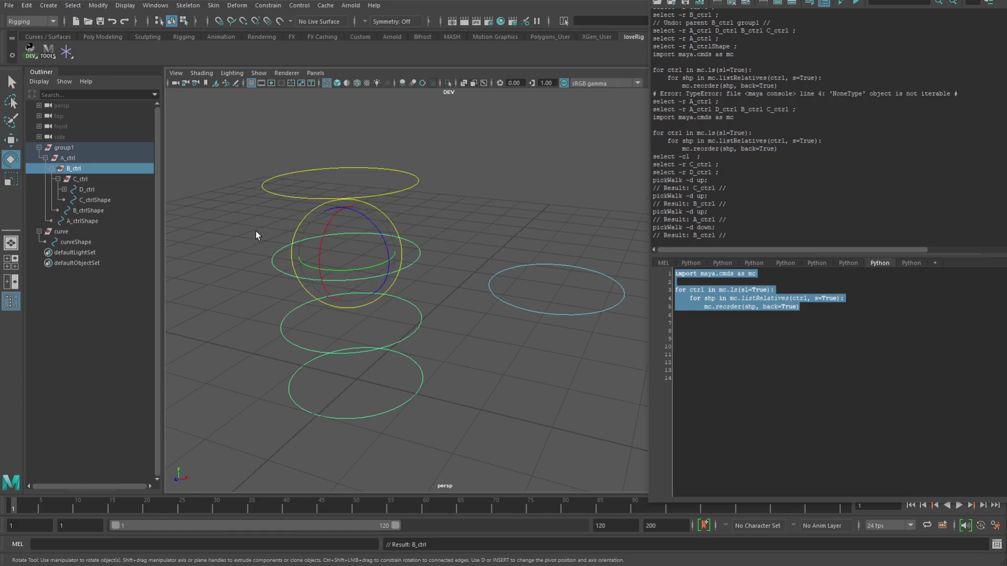
key("Down")
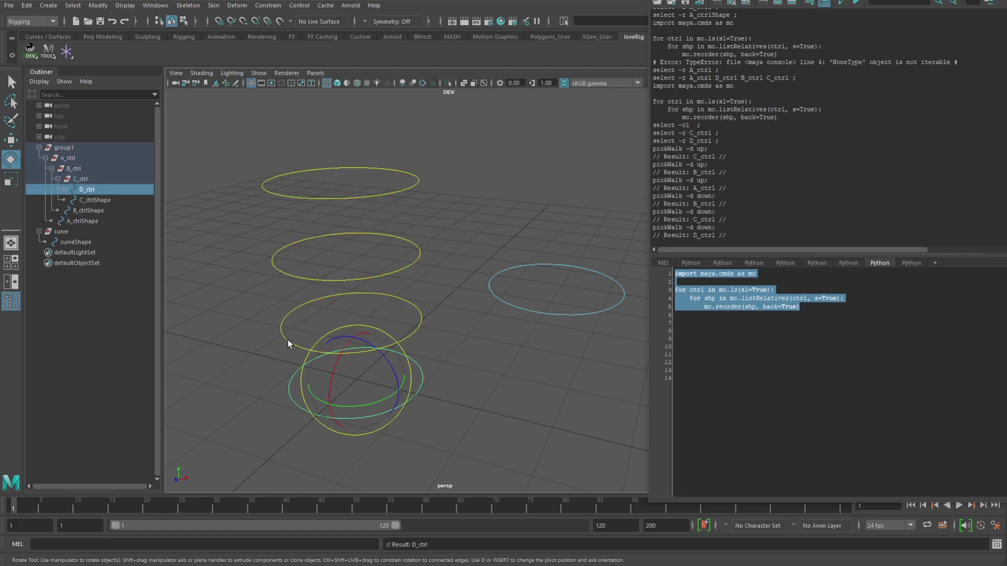
key("Up")
key("Up")
key("Up")
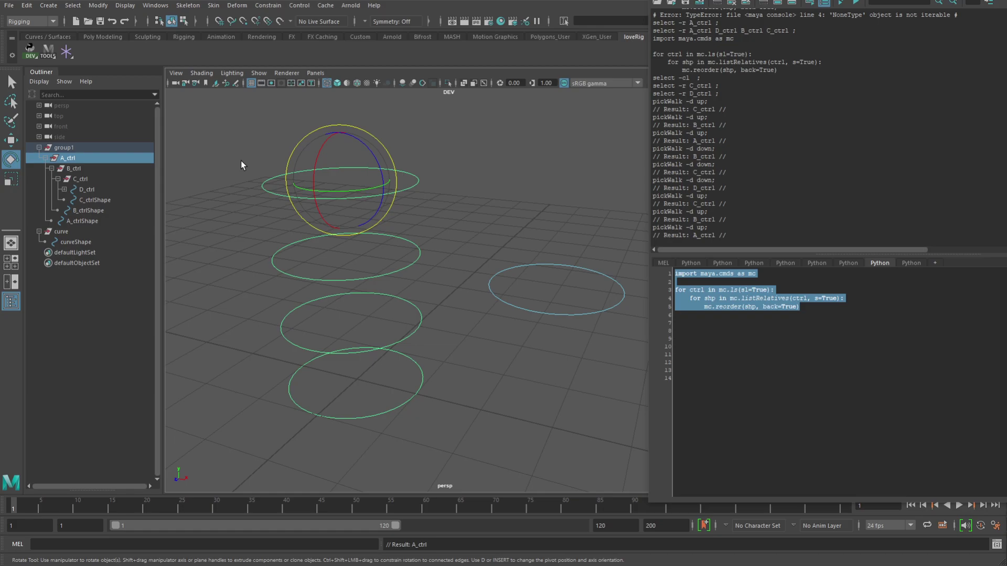
Move group1 by about -1.87, 0.18, 0.72 away from the separate curve, deselect it, and put the Script Editor away.
left_click(58, 147)
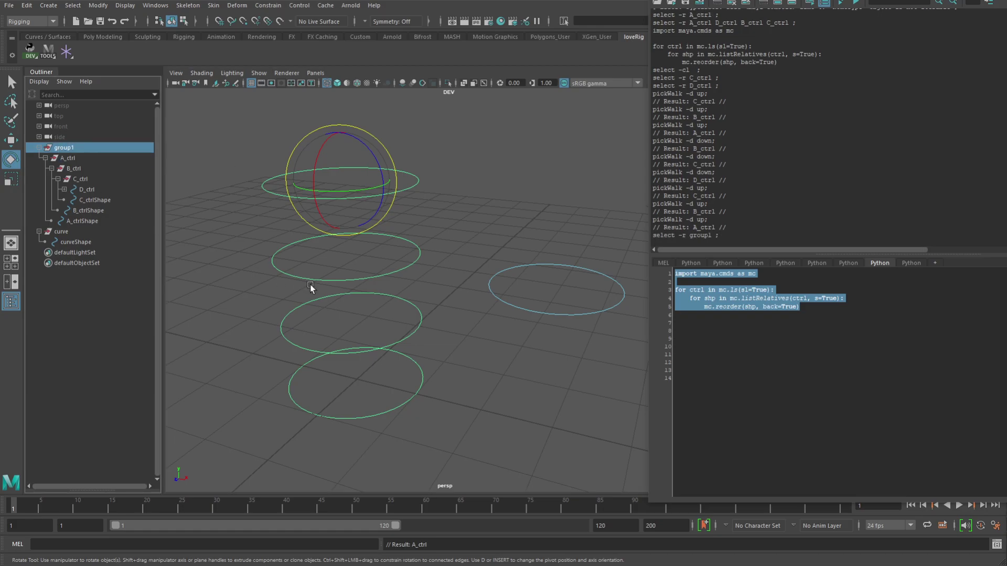
key("w")
middle_click_drag(458, 291, 329, 298)
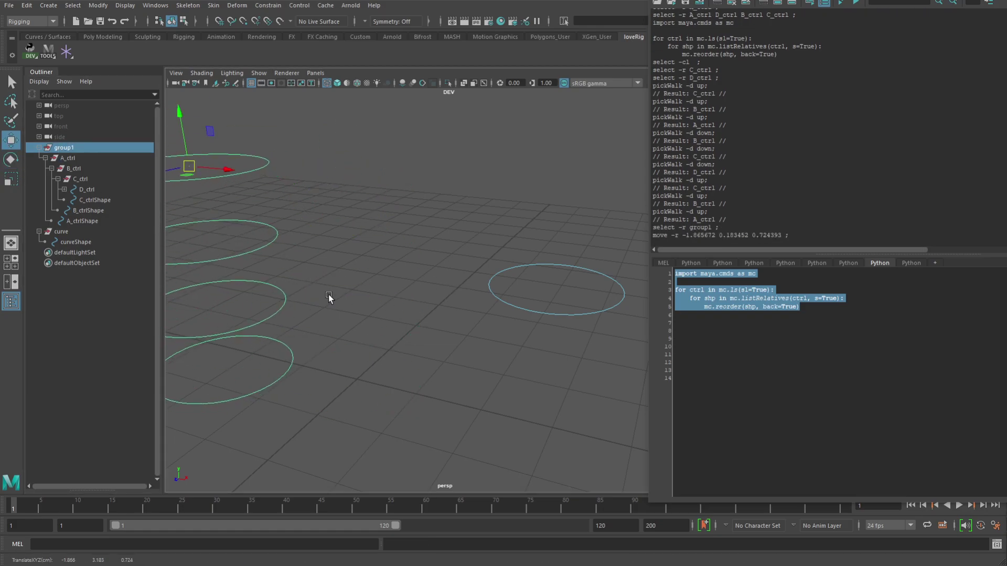
left_click(392, 305)
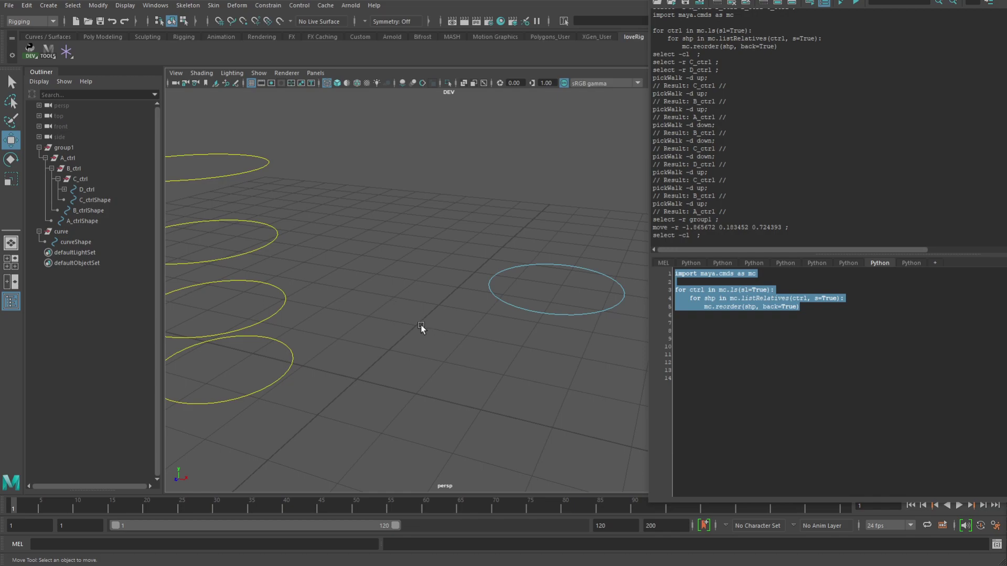
left_click(997, 0)
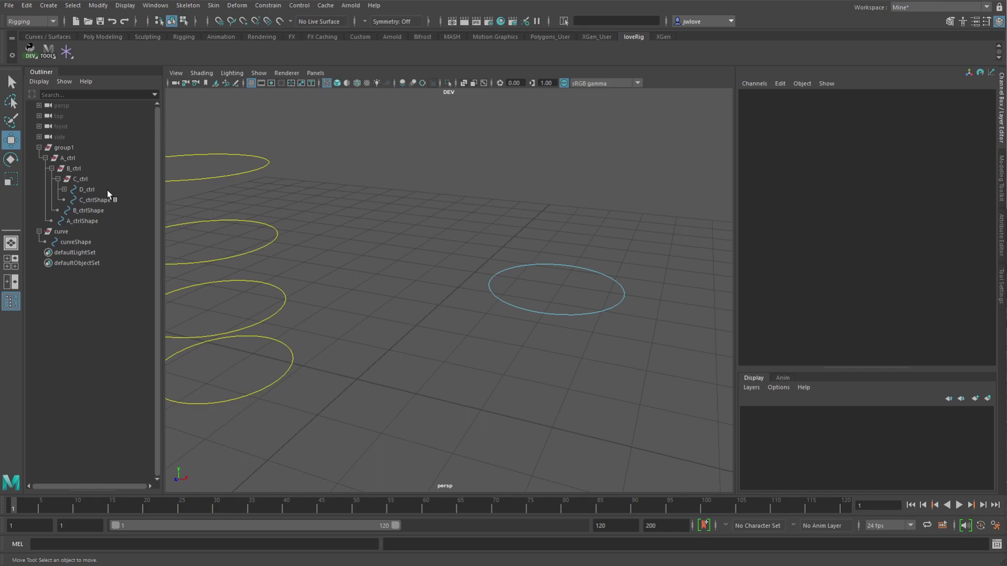
Expand D_ctrl in the Outliner and create a joint at the origin with the MEL command joint.
left_click(64, 189)
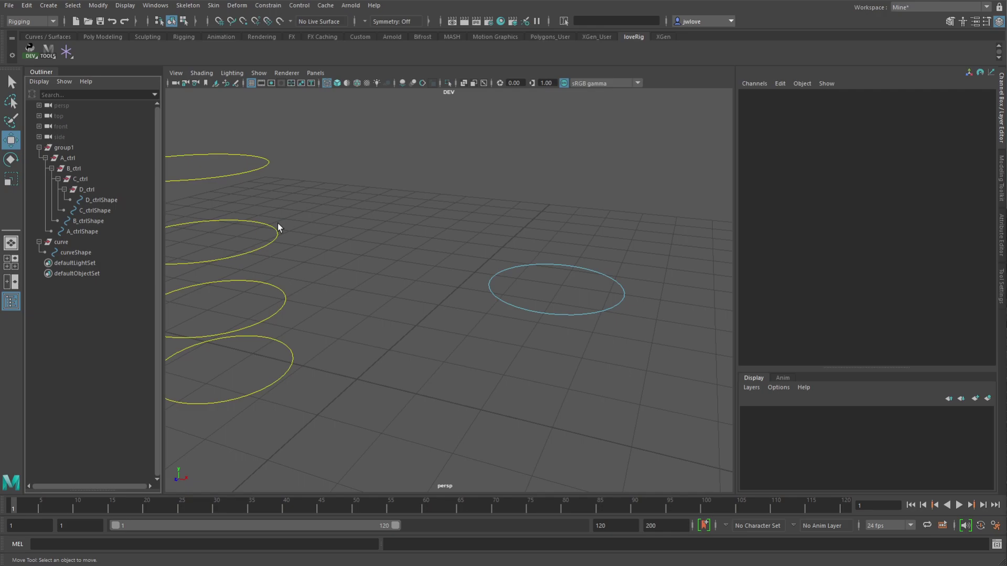
left_click(401, 357)
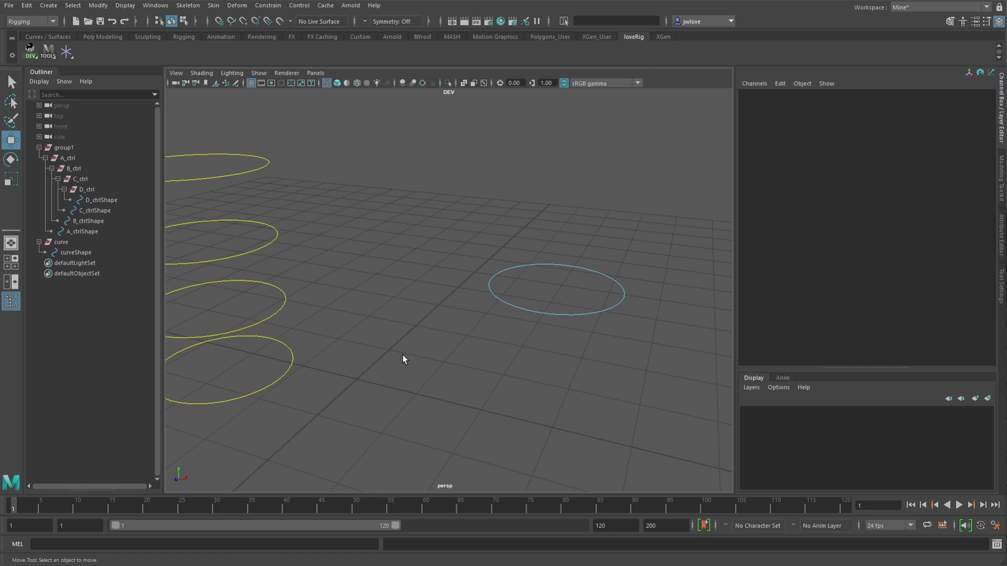
left_click(281, 542)
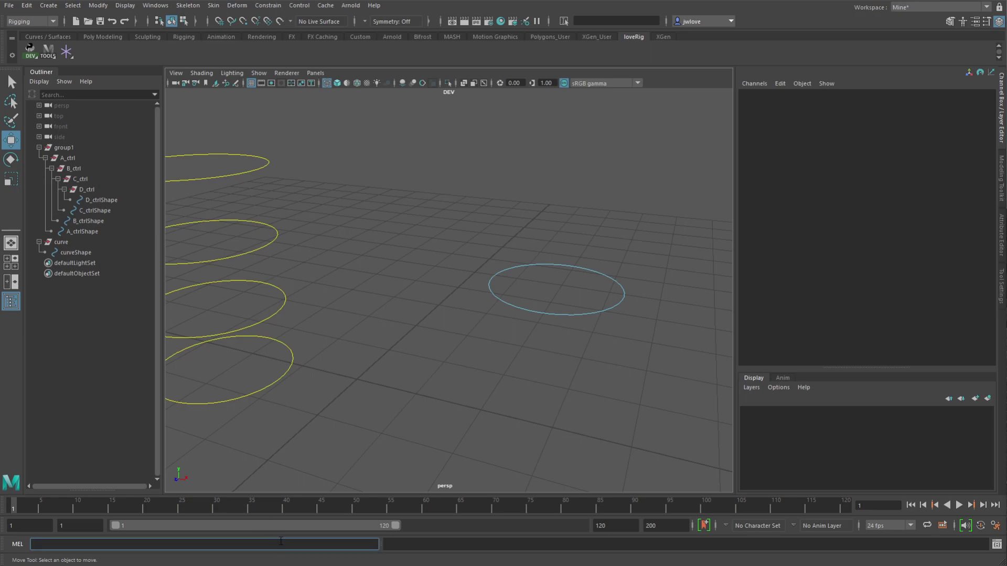
type("joint")
key("Return")
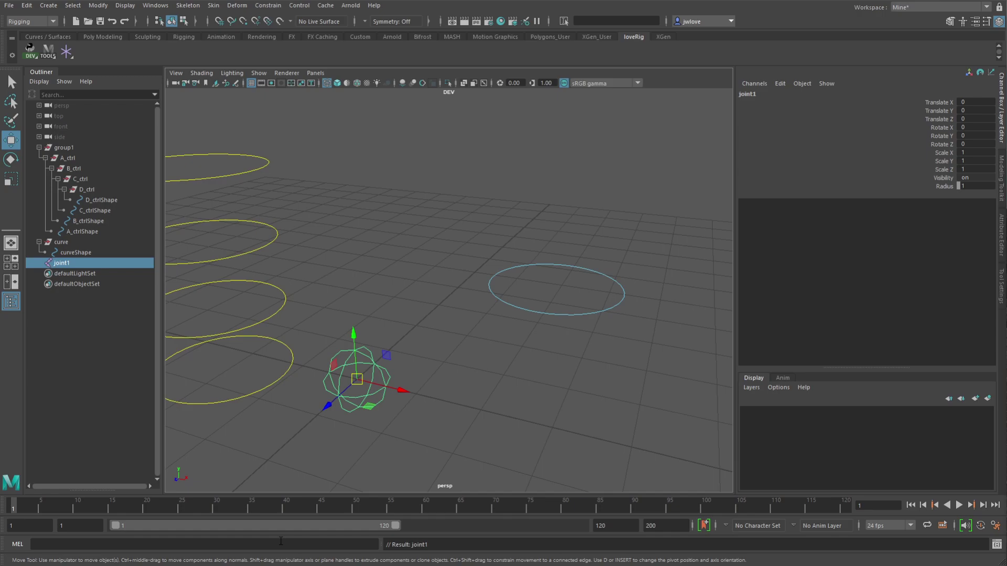
left_click_drag(379, 290, 400, 283, "alt")
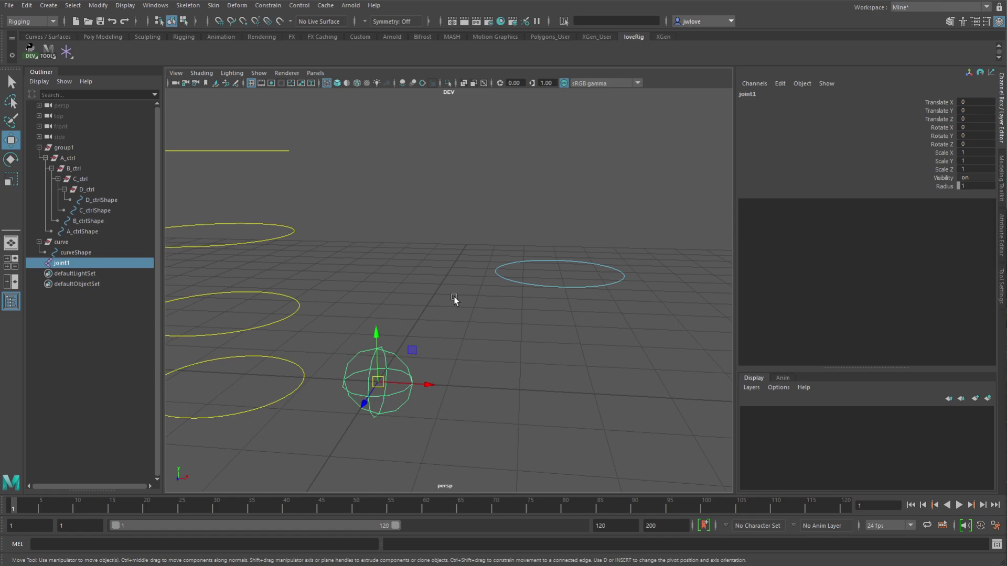
Parent the curve transform under joint1 and expand joint1 in the Outliner to inspect the resulting hierarchy.
left_click(61, 242)
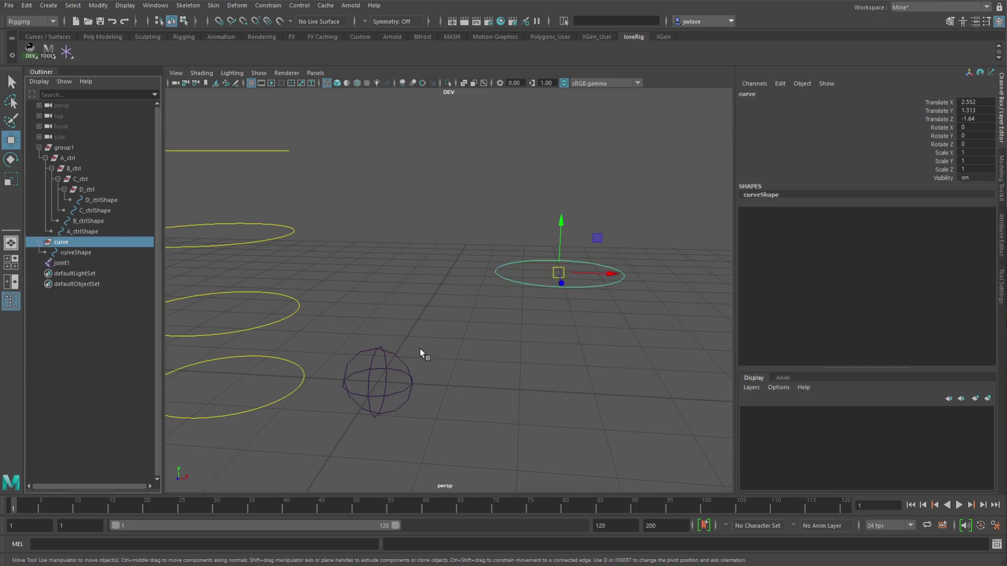
left_click(393, 353, "shift")
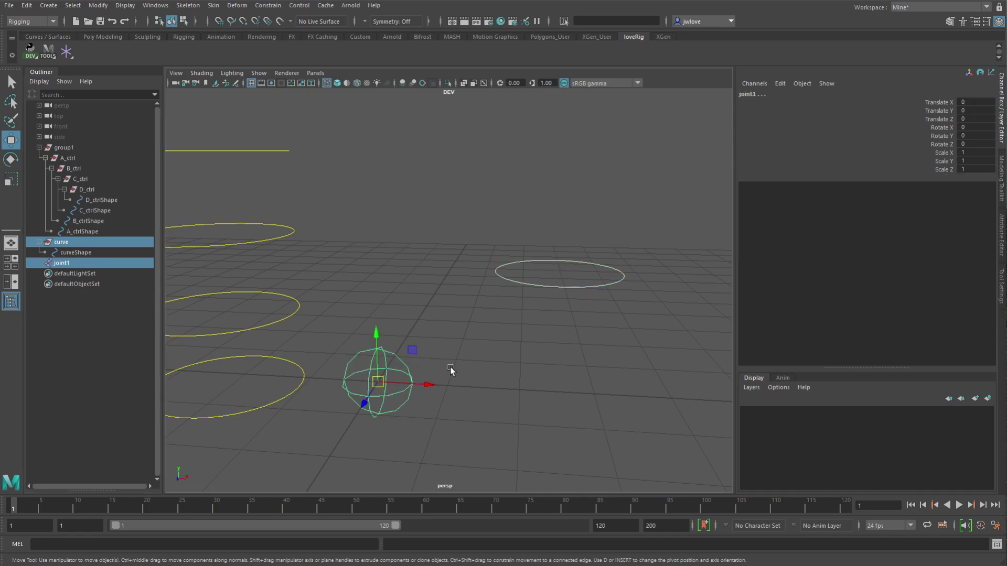
key("p")
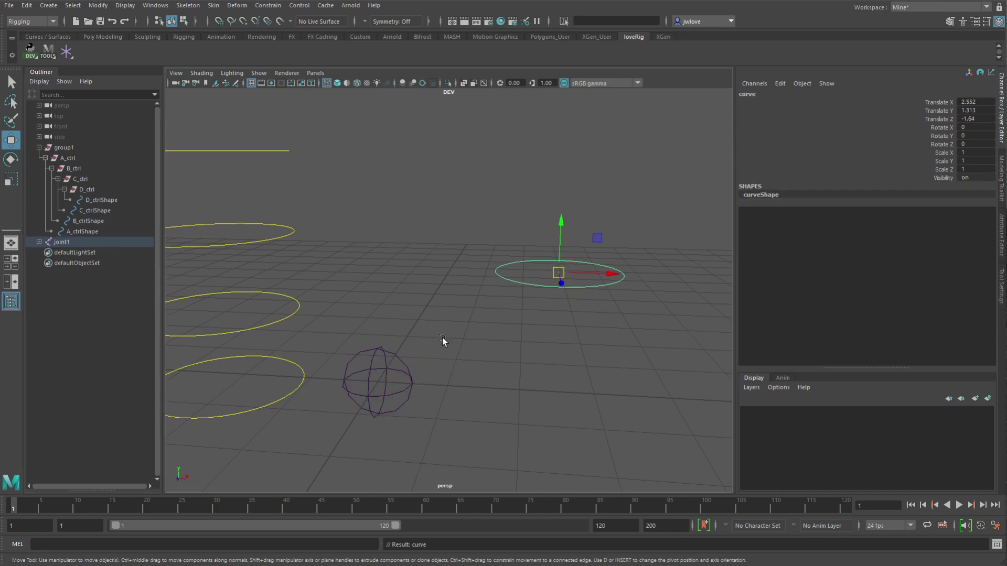
left_click(355, 403)
left_click_drag(650, 229, 612, 297)
left_click(39, 241)
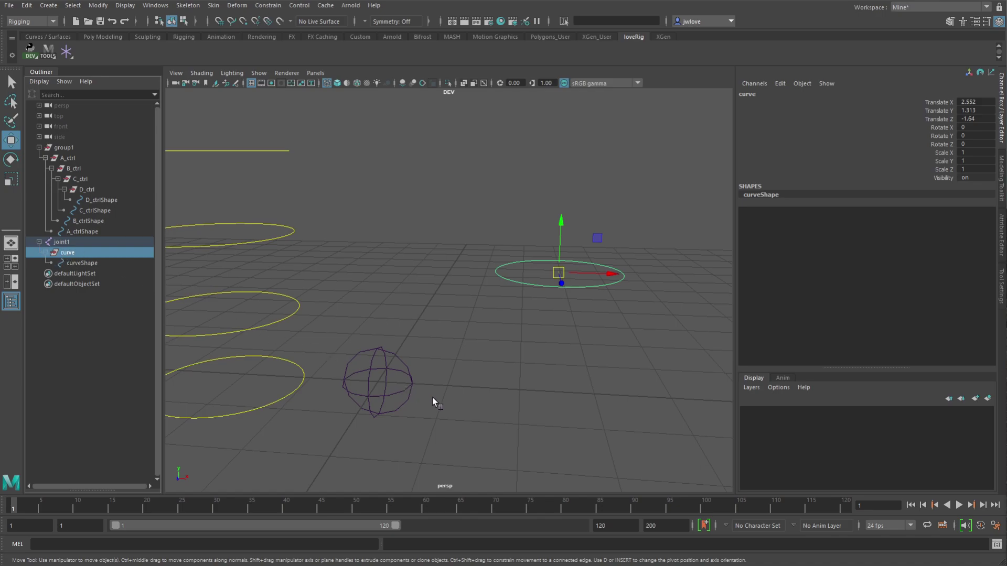
Undo the parenting of curve under joint1.
key("ctrl+z")
key("shift+z")
key("ctrl+z")
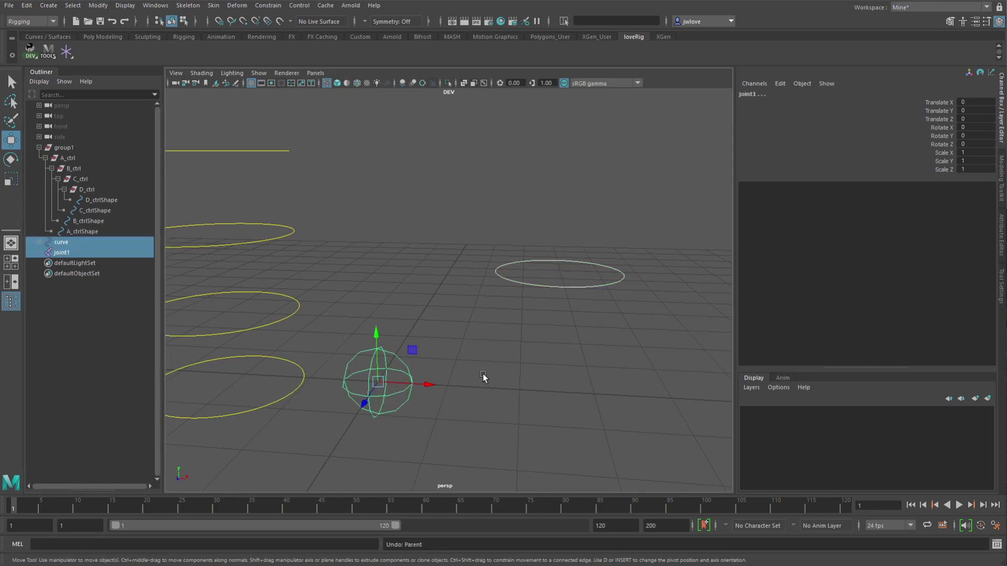
Try to parent curveShape directly under joint1 with the regular Parent command, and unparent curve back to the world.
left_click(505, 267)
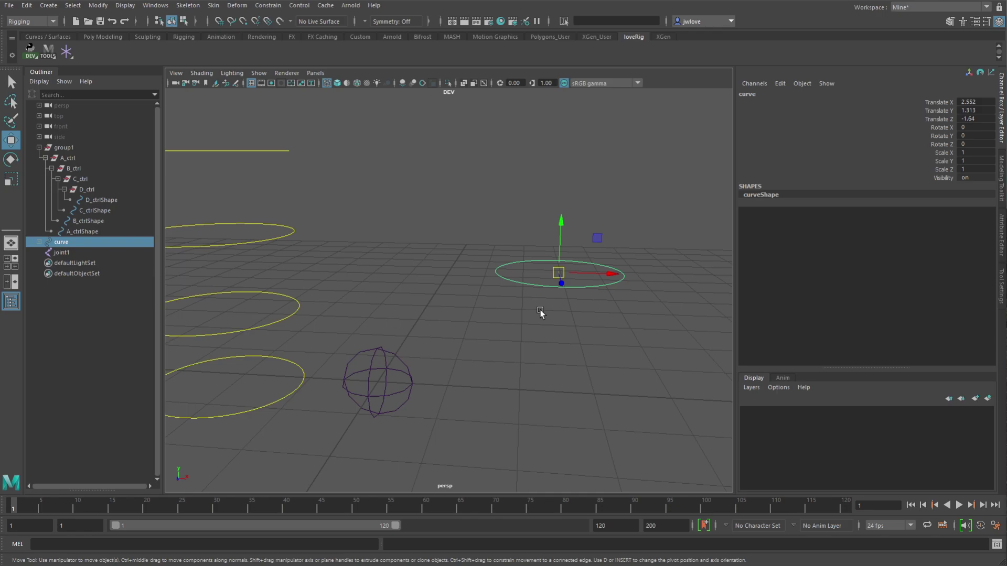
left_click(41, 243)
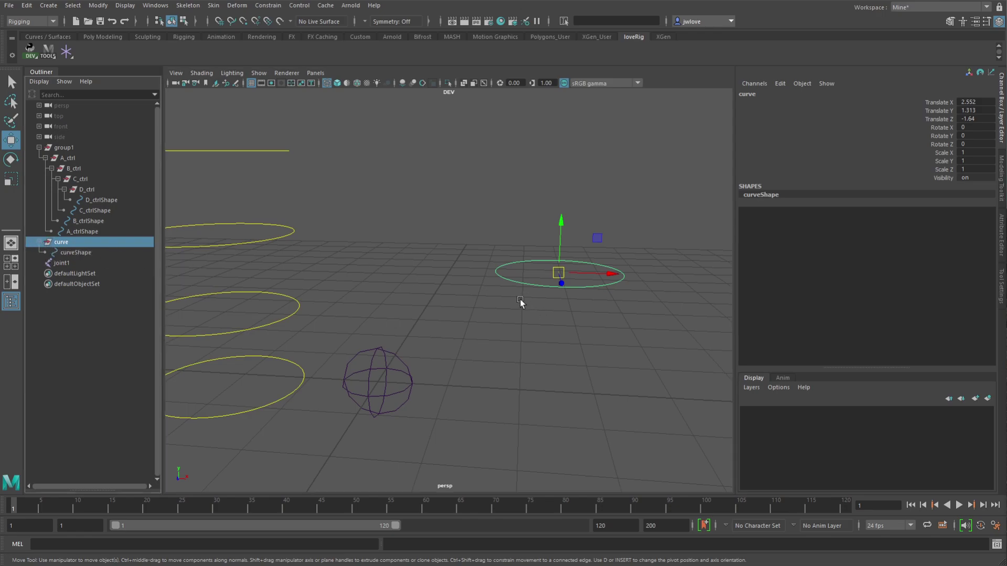
key("Down")
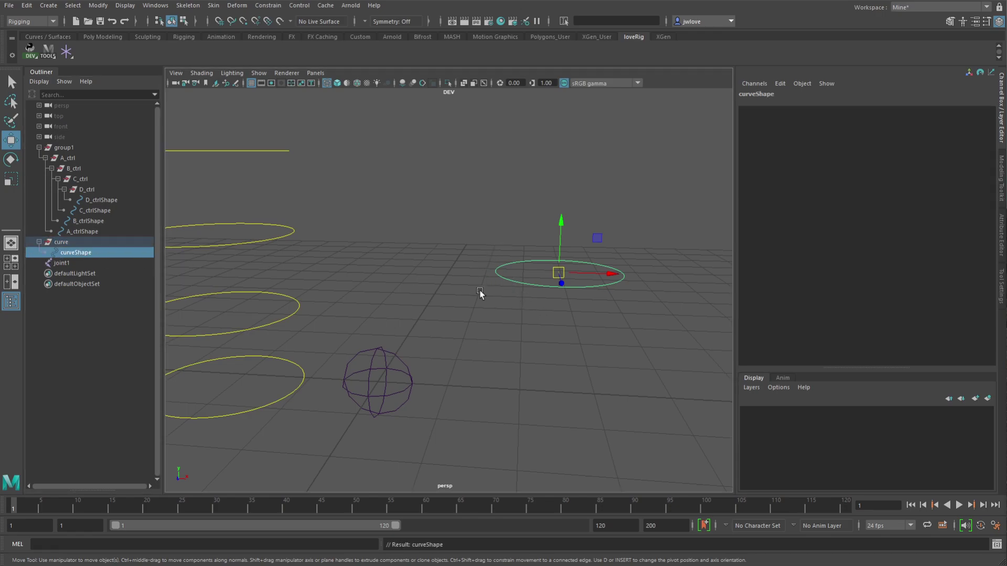
left_click(391, 351, "shift")
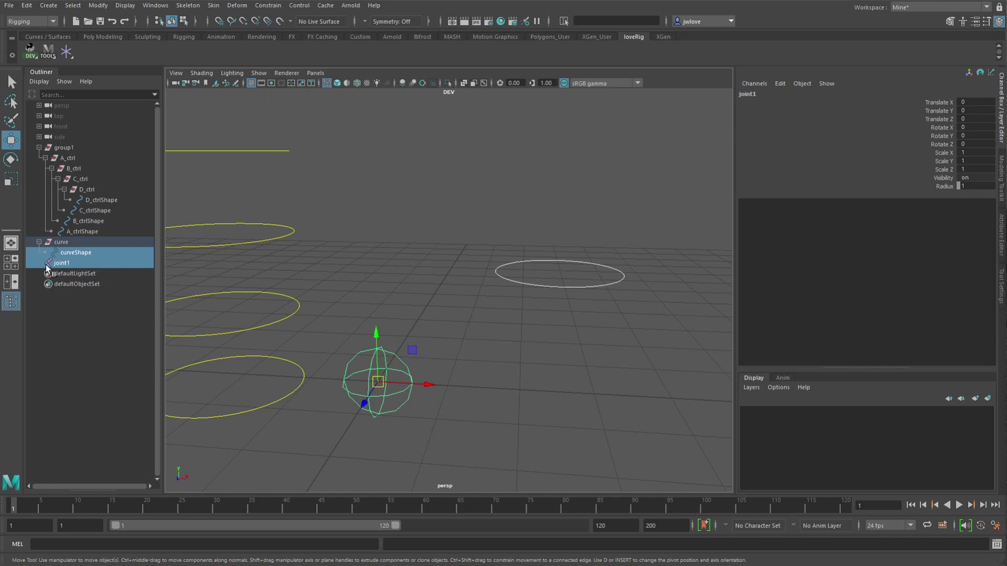
key("p")
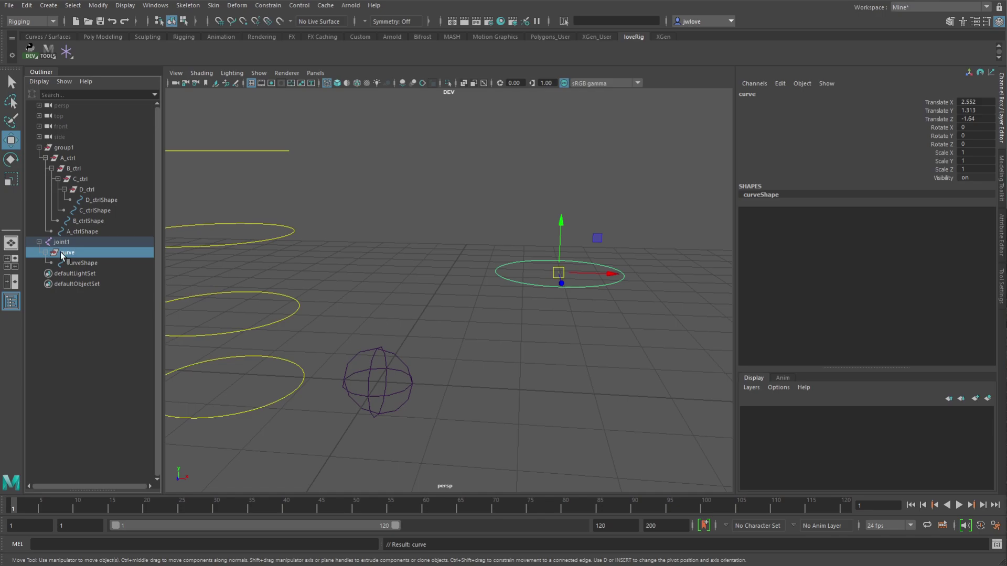
key("shift+p")
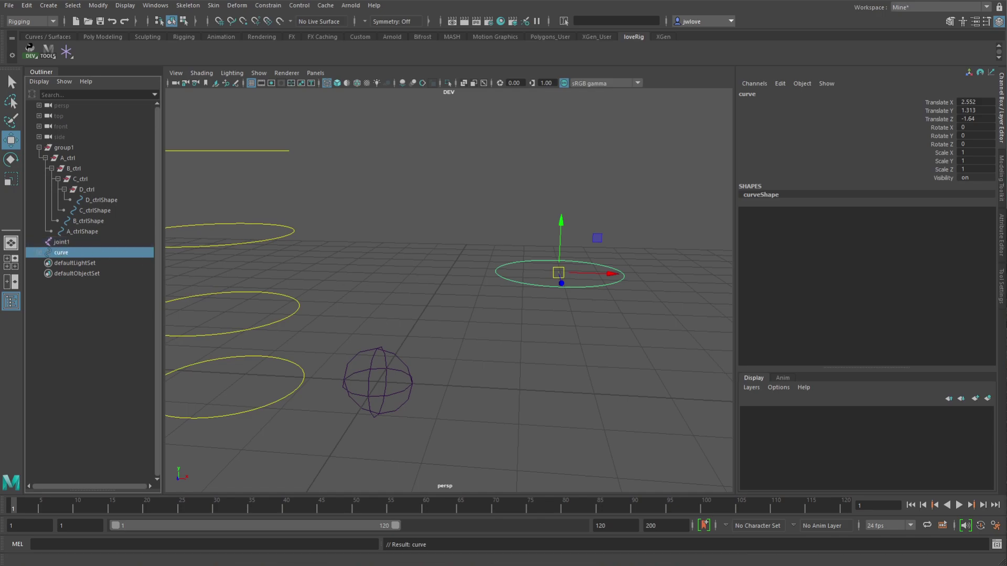
Bring up the Script Editor and add the line mc.parent('curveShape', 'joint1', s=True, r=True) below the reorder script.
left_click_drag(1006, 1, 669, 0)
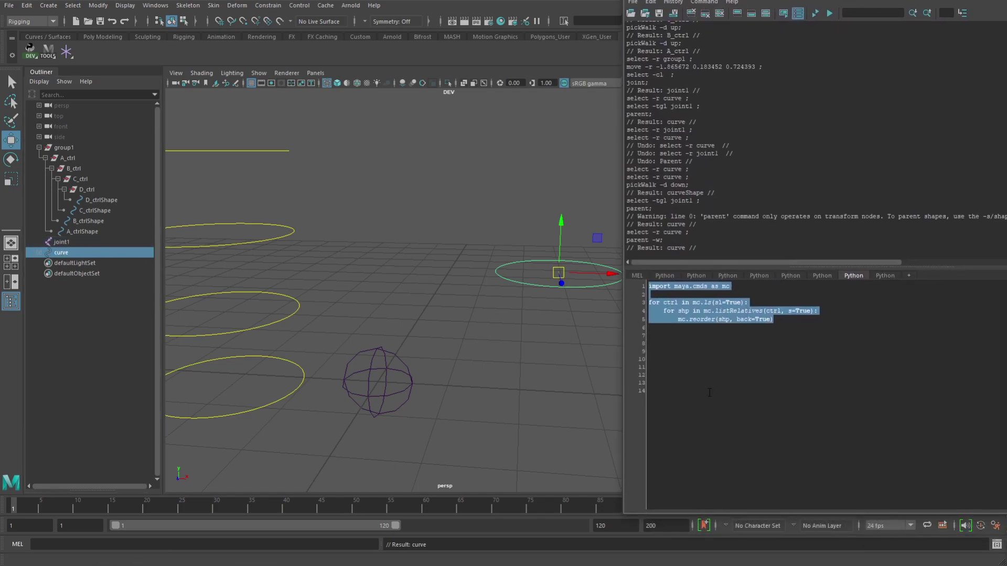
left_click(657, 362)
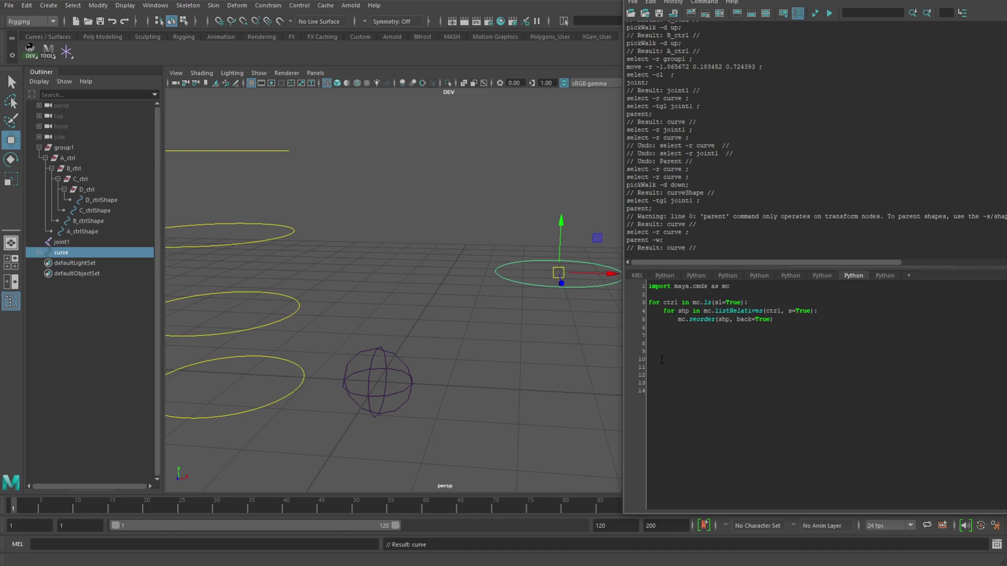
type("mc.parent('curveShape', 'joint1', s=True, r=True)")
Expand curve in the Outliner and run only the mc.parent line to parent curveShape directly under joint1.
left_click(38, 252)
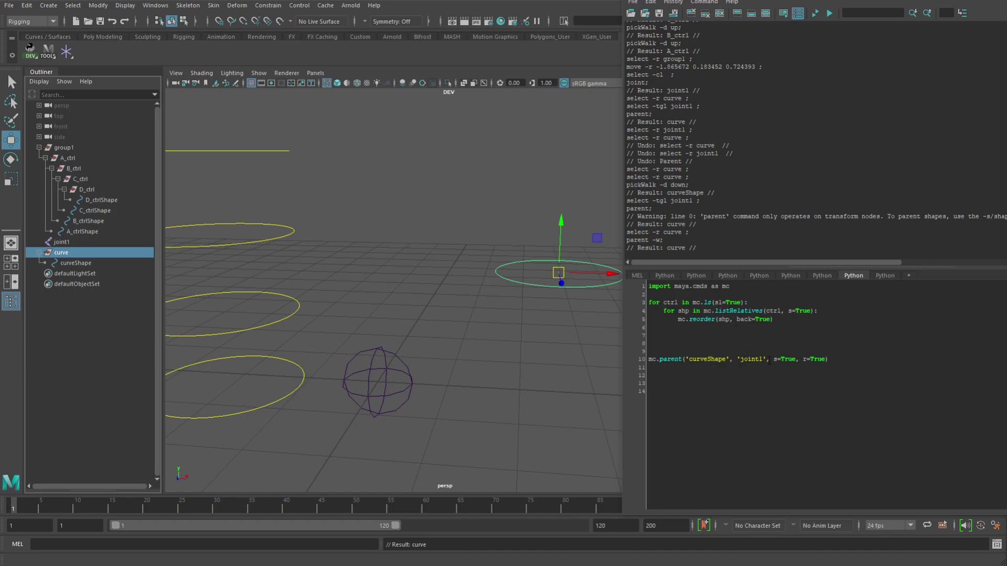
left_click_drag(775, 360, 825, 359)
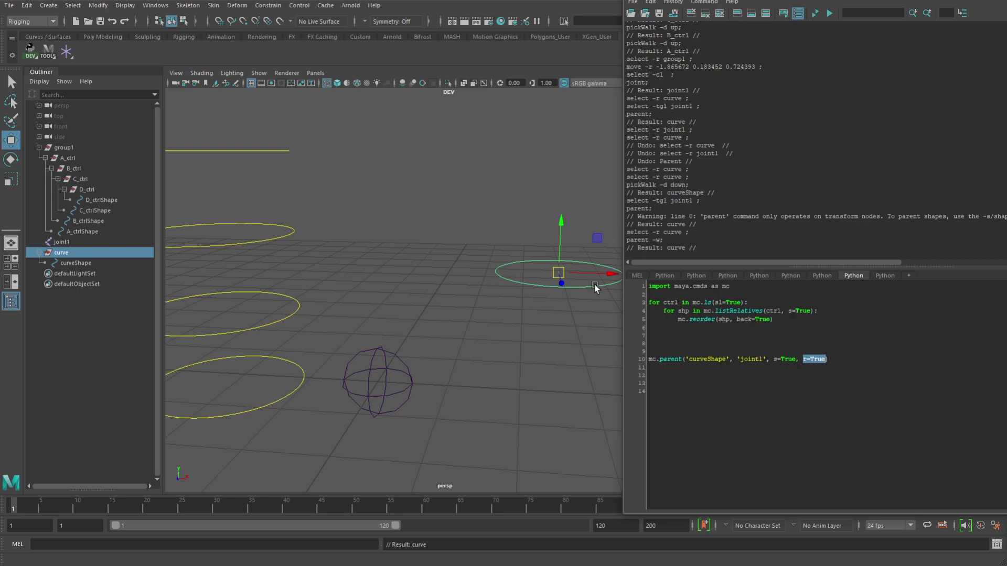
left_click_drag(831, 358, 660, 361)
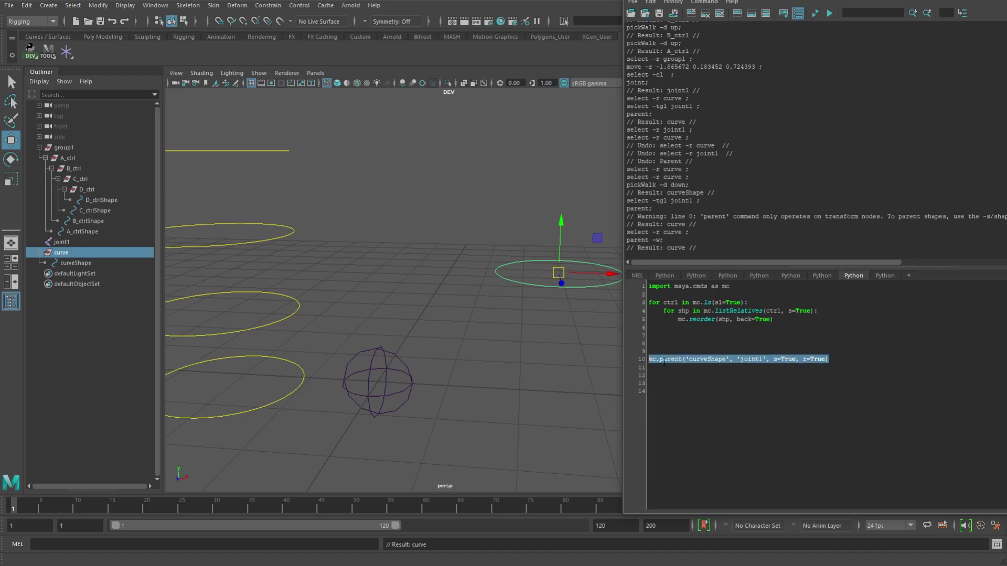
key("ctrl+Return")
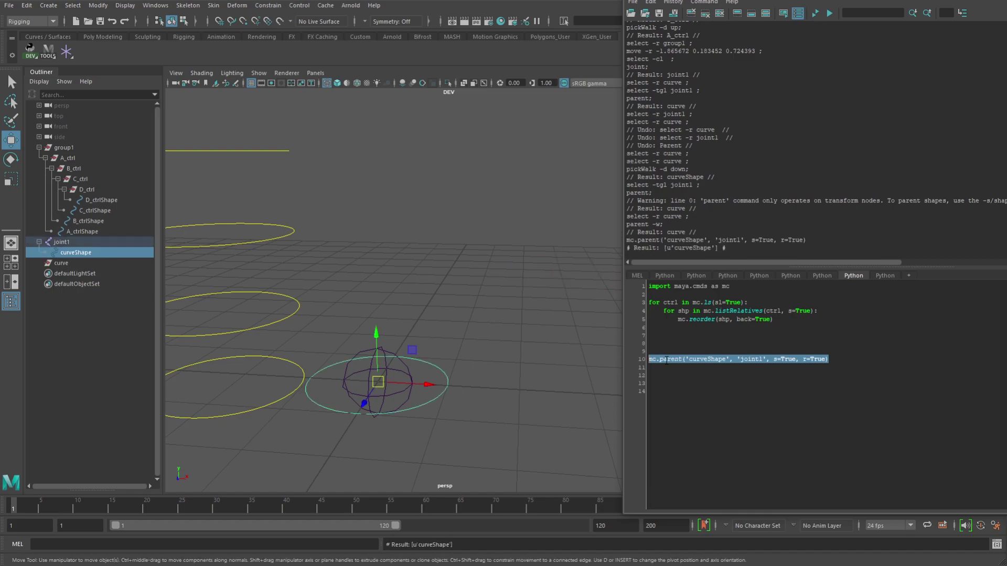
Select joint1 in the viewport to check its curve shape, and delete the leftover empty curve transform.
left_click(342, 329)
left_click_drag(478, 373, 447, 404)
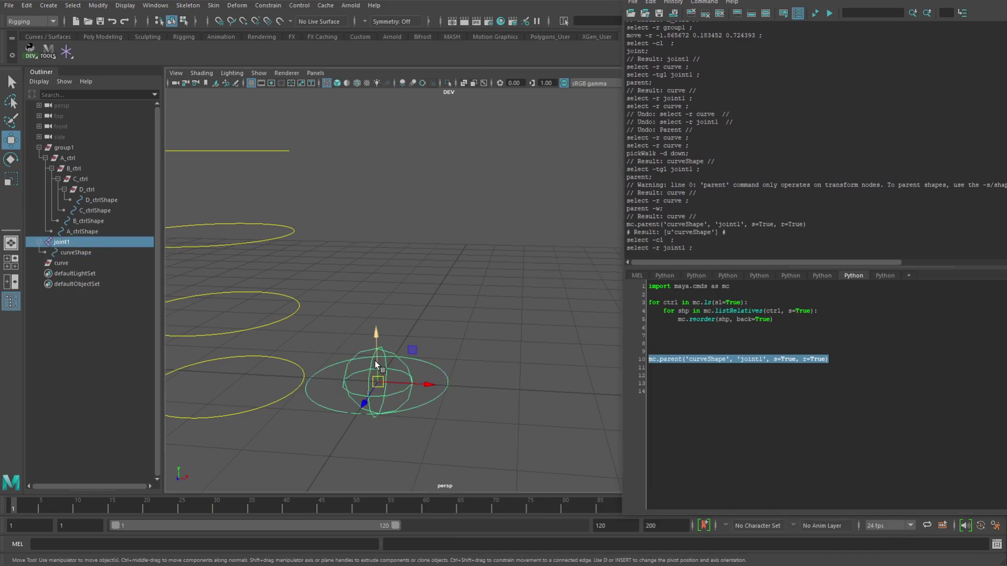
left_click(61, 264)
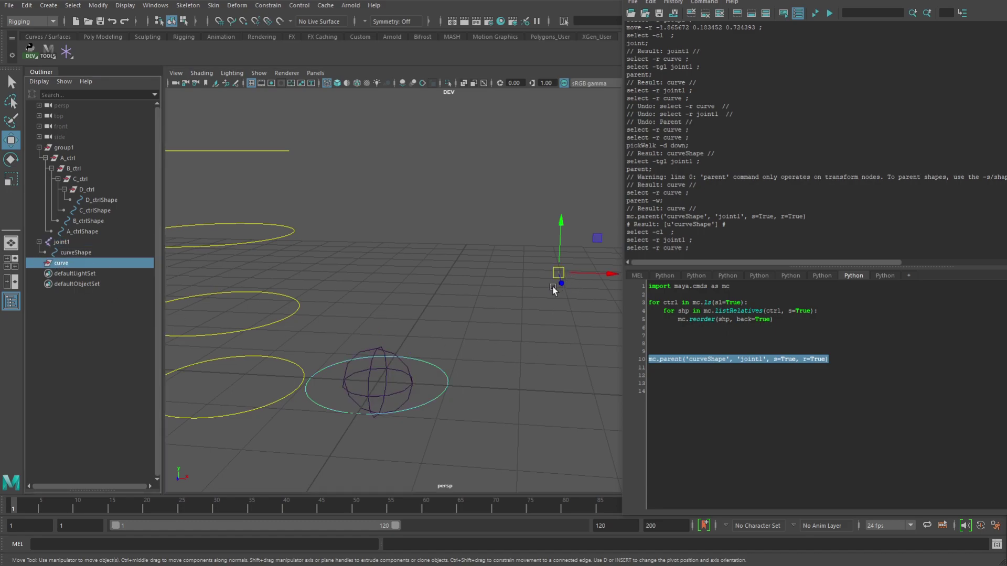
key("Delete")
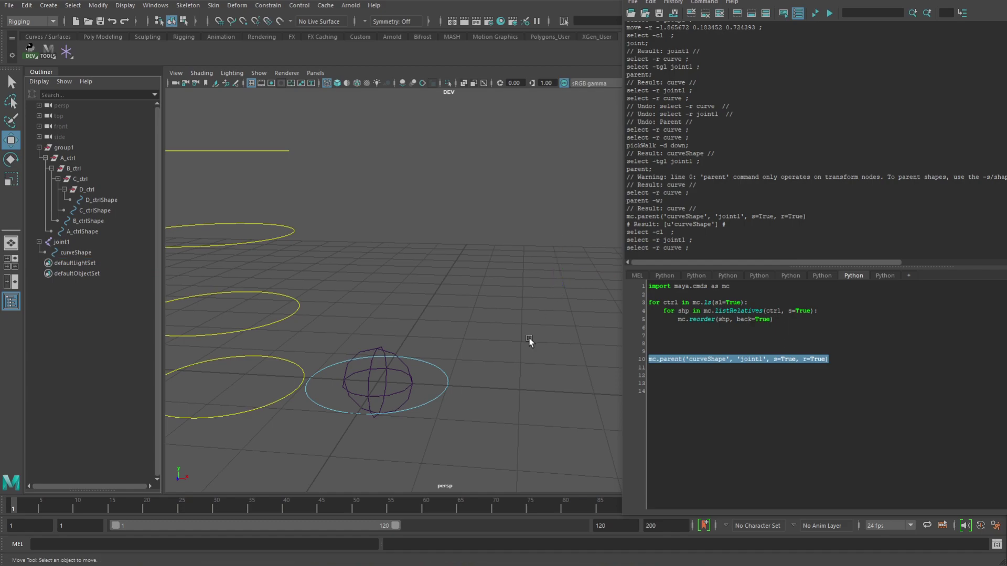
Create a polygon cube and expand it in the Outliner to show its shape node.
left_click_drag(461, 376, 501, 350, "alt")
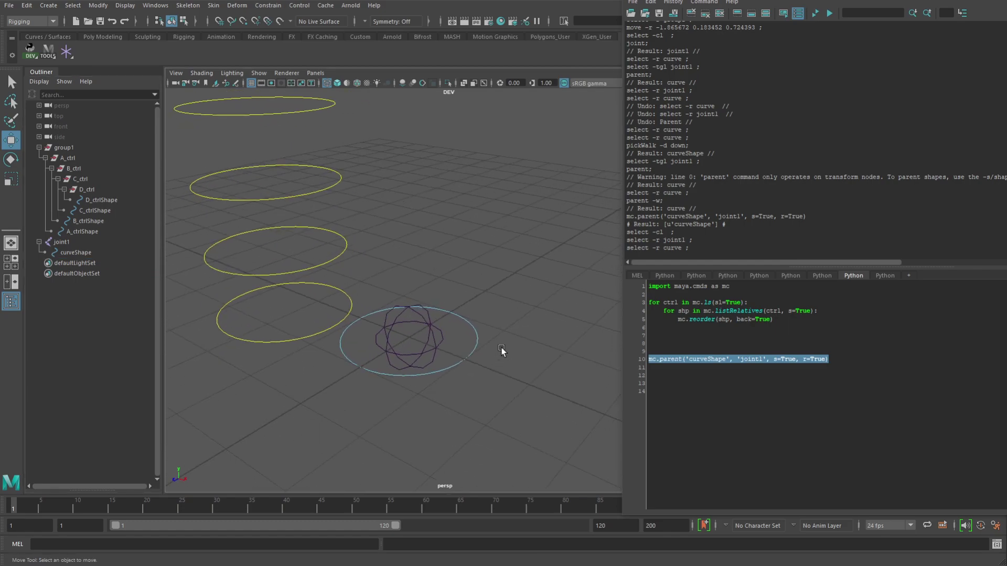
left_click(55, 6)
mouse_move(56, 44)
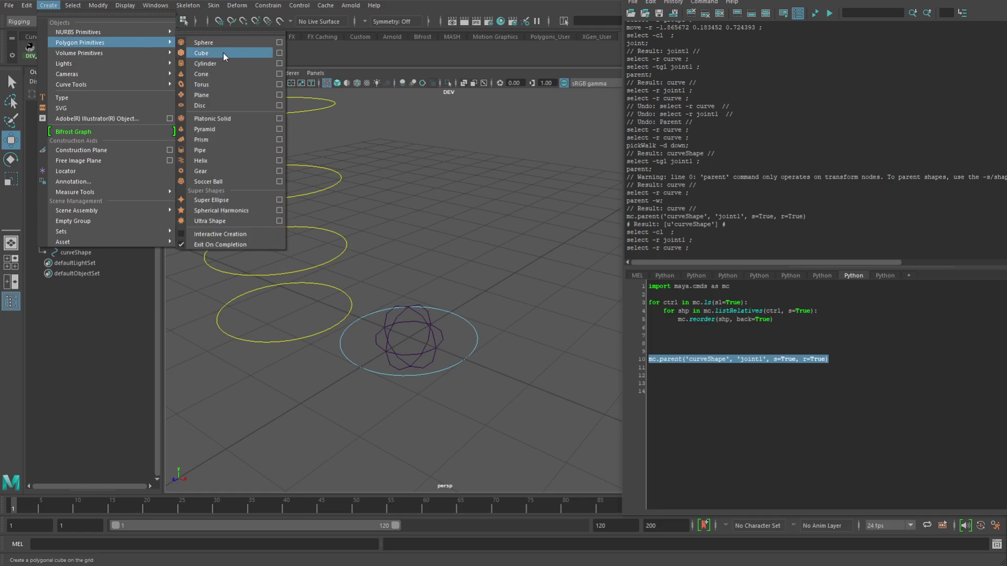
left_click(223, 53)
left_click_drag(477, 269, 517, 260, "alt")
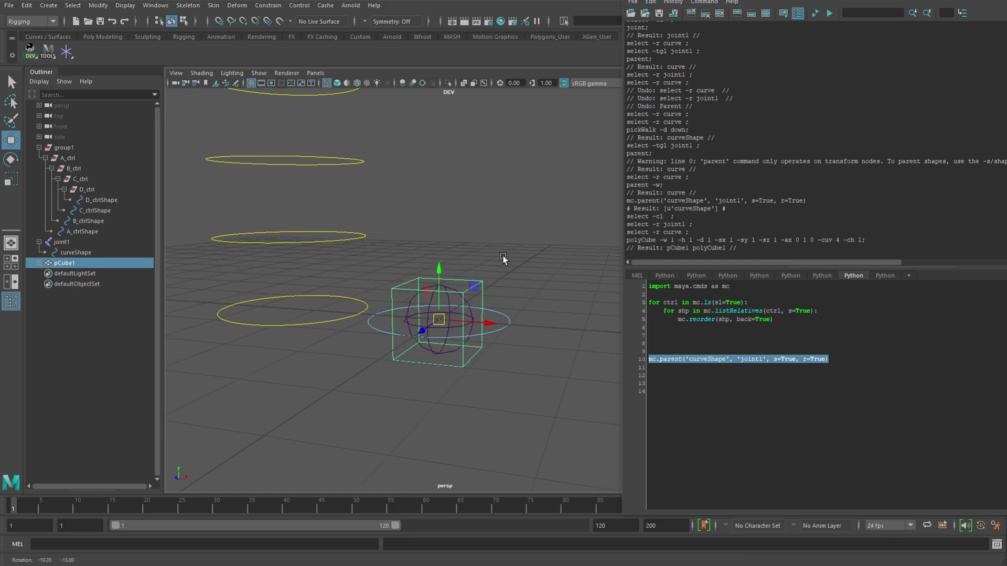
left_click(40, 263)
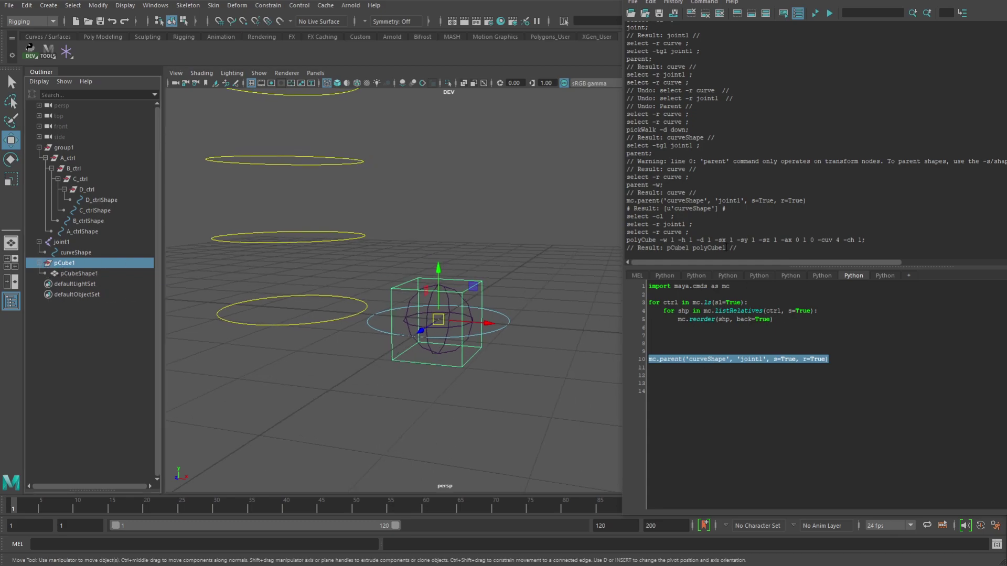
Replace 'curveShape' in the mc.parent line with the cube's shape name, pCubeShape1, copied from the script history.
left_click(79, 273)
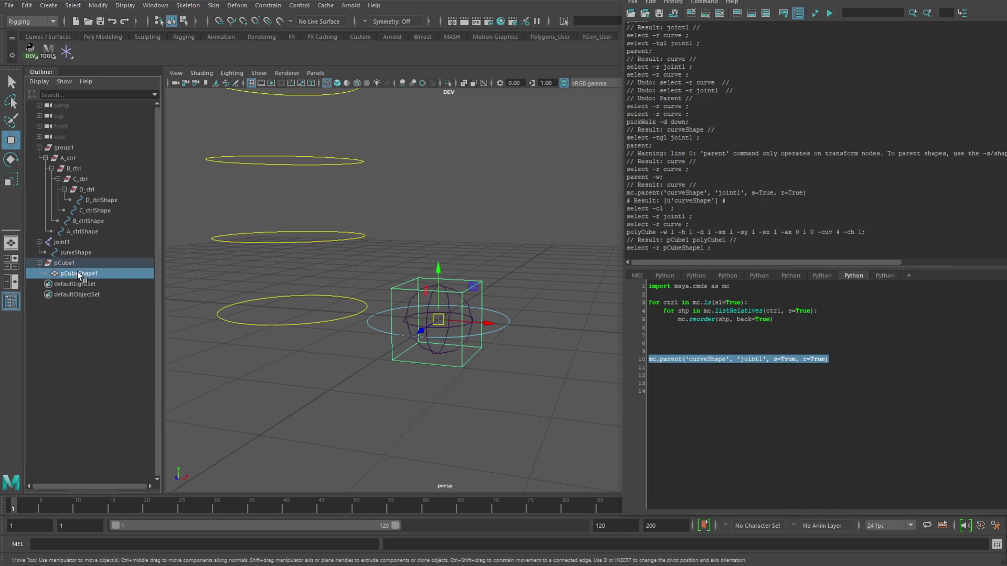
left_click_drag(704, 249, 663, 248)
key("ctrl+c")
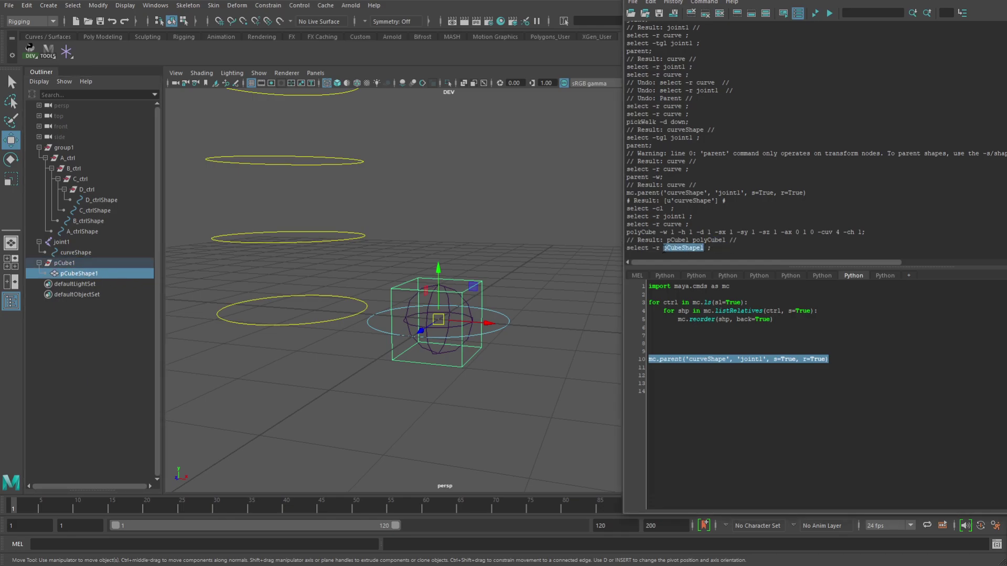
left_click(738, 336)
left_click_drag(727, 360, 691, 361)
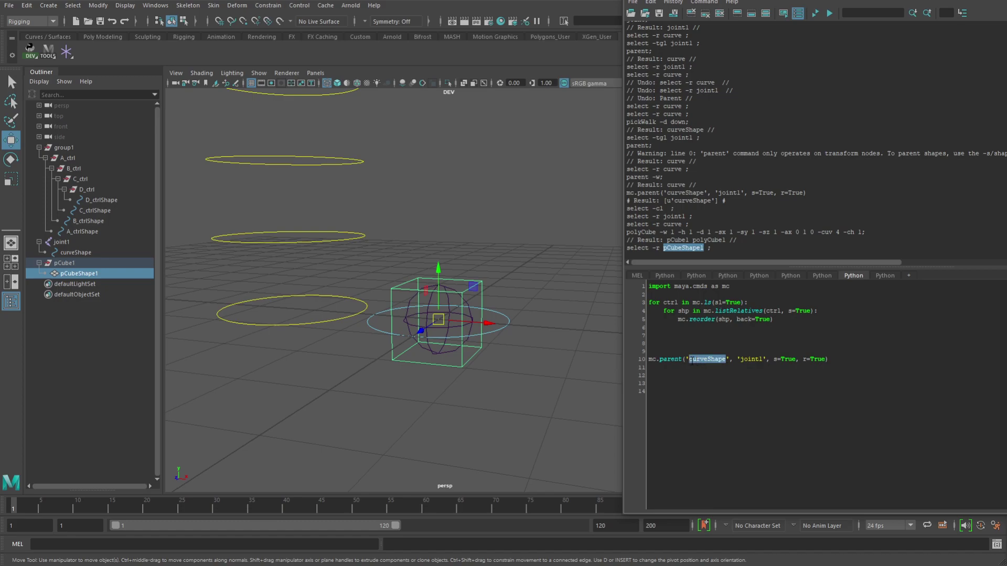
key("ctrl+v")
Run the mc.parent line to parent pCubeShape1 under joint1, and delete the empty pCube1 transform.
left_click_drag(832, 360, 650, 360)
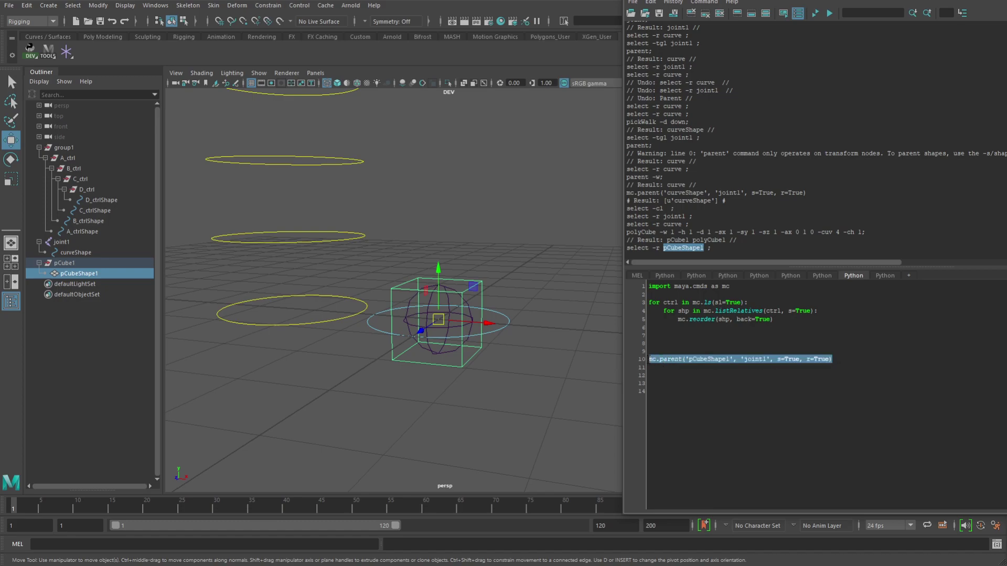
key("ctrl+Return")
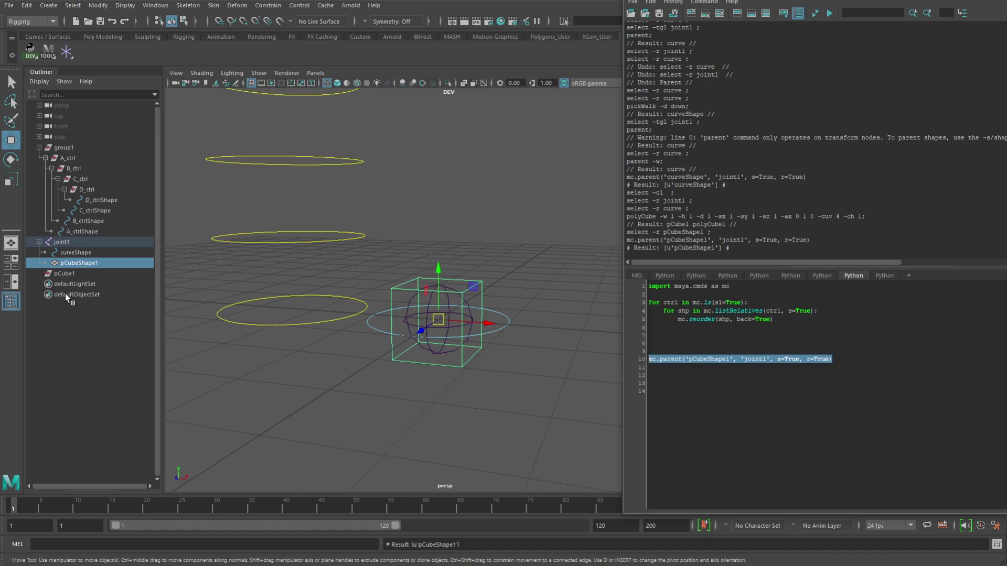
key("Delete")
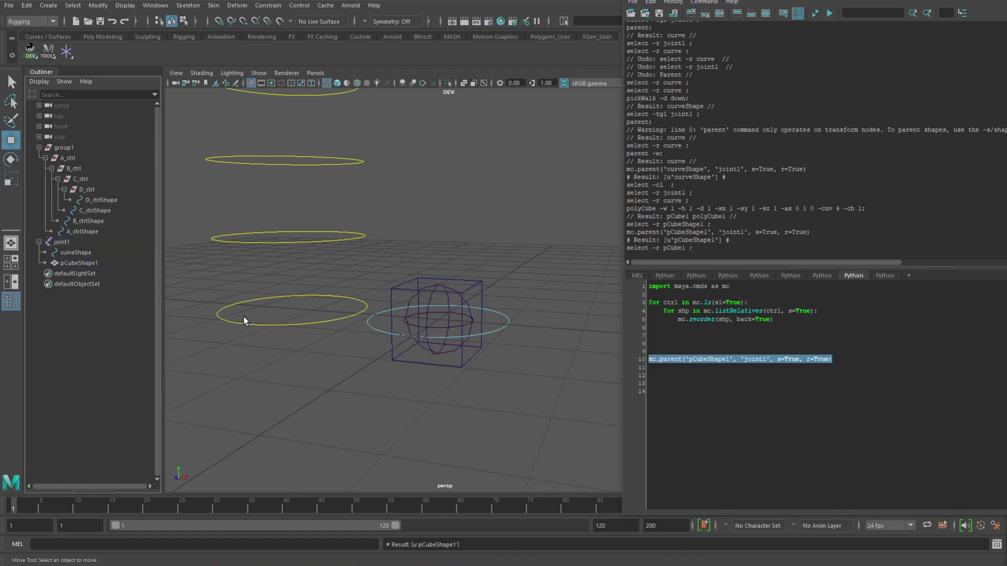
Select joint1, curveShape and pCubeShape1 in turn to examine how the joint and its two shape nodes highlight.
left_click(479, 283)
left_click(534, 315)
left_click_drag(547, 302, 508, 344)
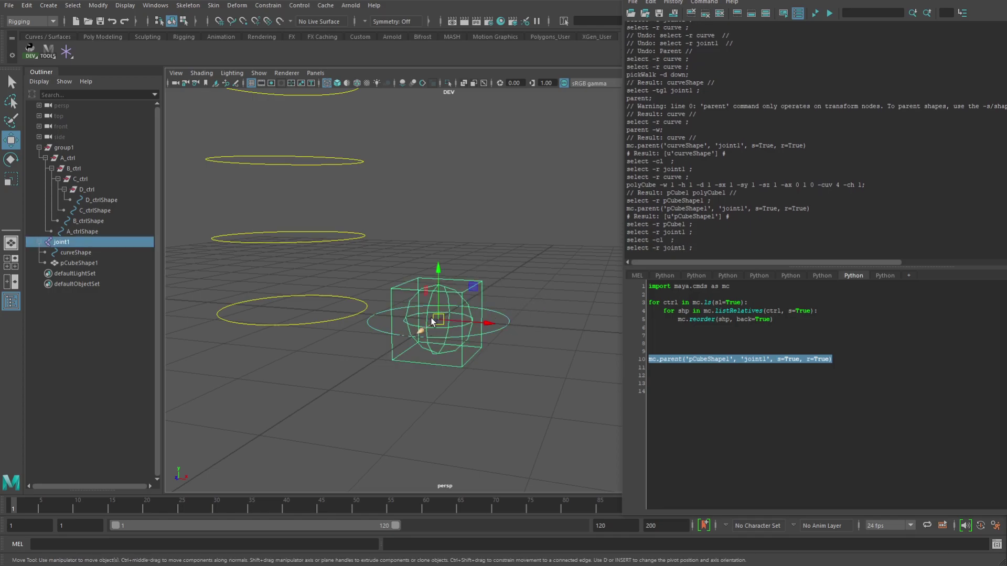
left_click(68, 253)
left_click(71, 262)
left_click(68, 253)
left_click(68, 253)
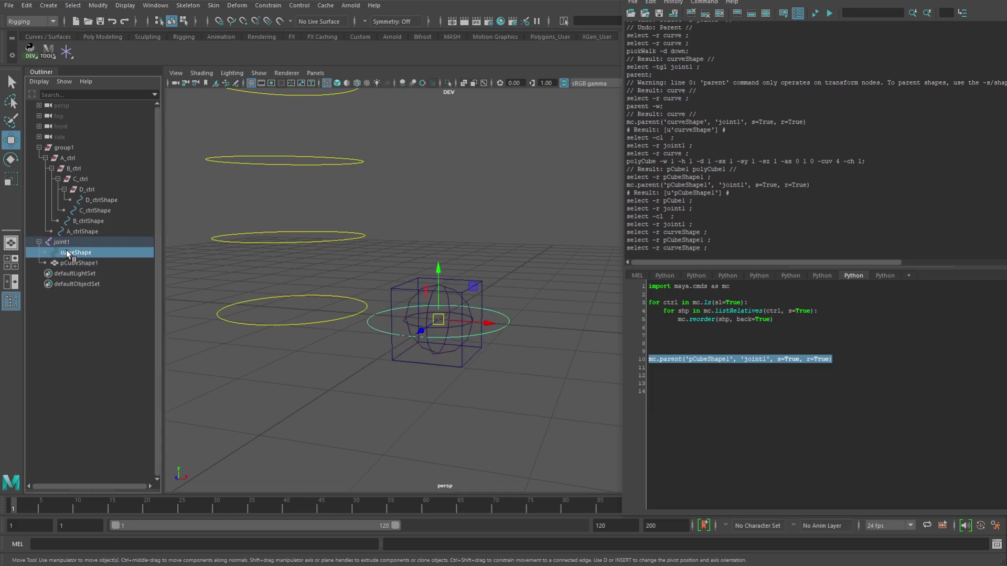
left_click(71, 262)
left_click(61, 243)
left_click(68, 252)
left_click(71, 263)
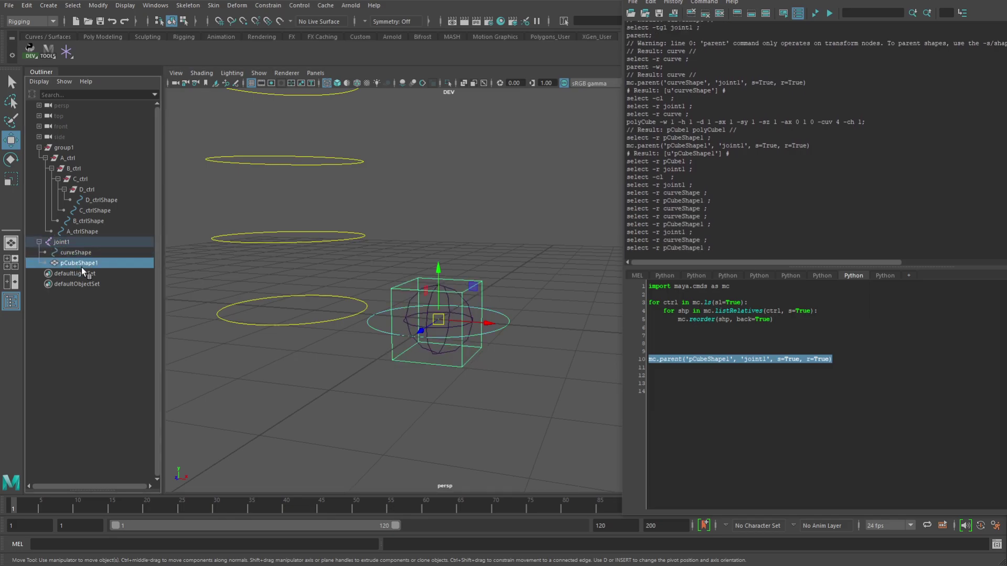
right_click_drag(541, 379, 336, 352, "alt")
left_click_drag(338, 346, 331, 378, "alt")
right_click_drag(332, 379, 481, 407, "alt")
middle_click_drag(481, 406, 497, 420, "alt")
right_click_drag(528, 420, 474, 412, "alt")
left_click_drag(473, 411, 490, 410, "alt")
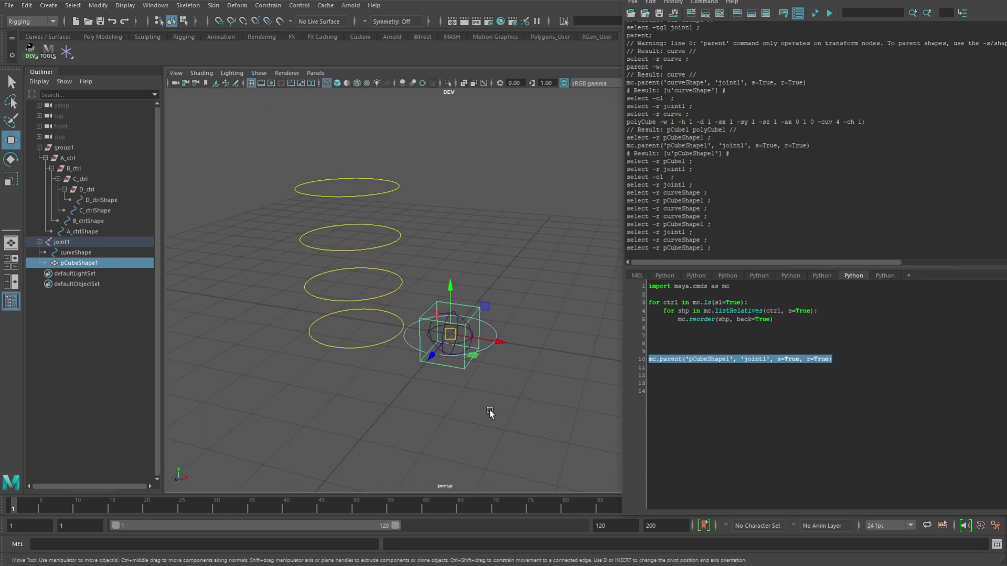